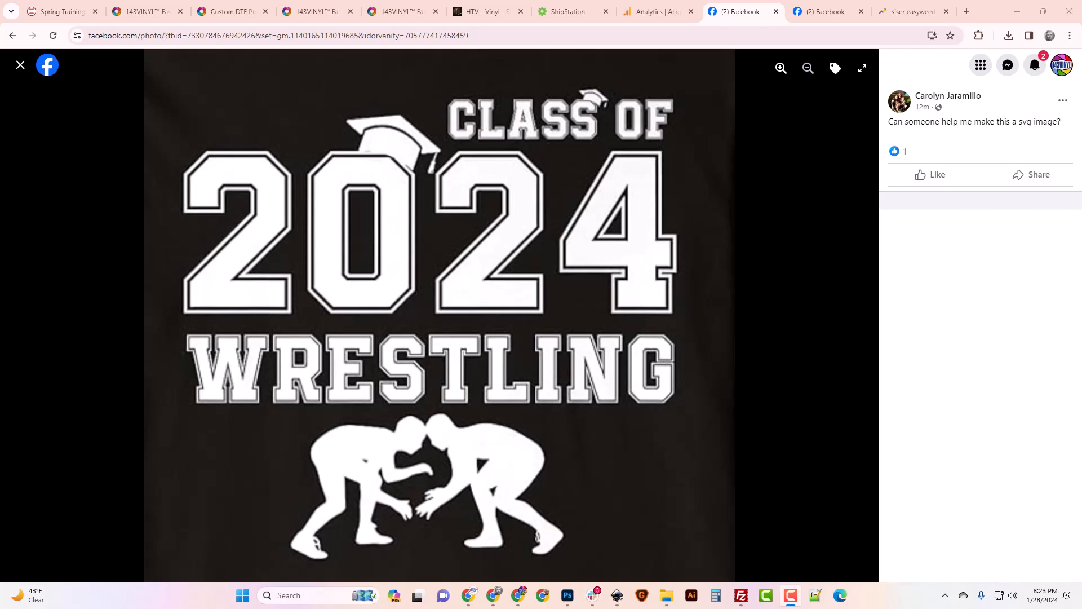
{"action": "right_click", "coordinate": [421, 235]}
{"action": "left_click", "coordinate": [452, 266]}
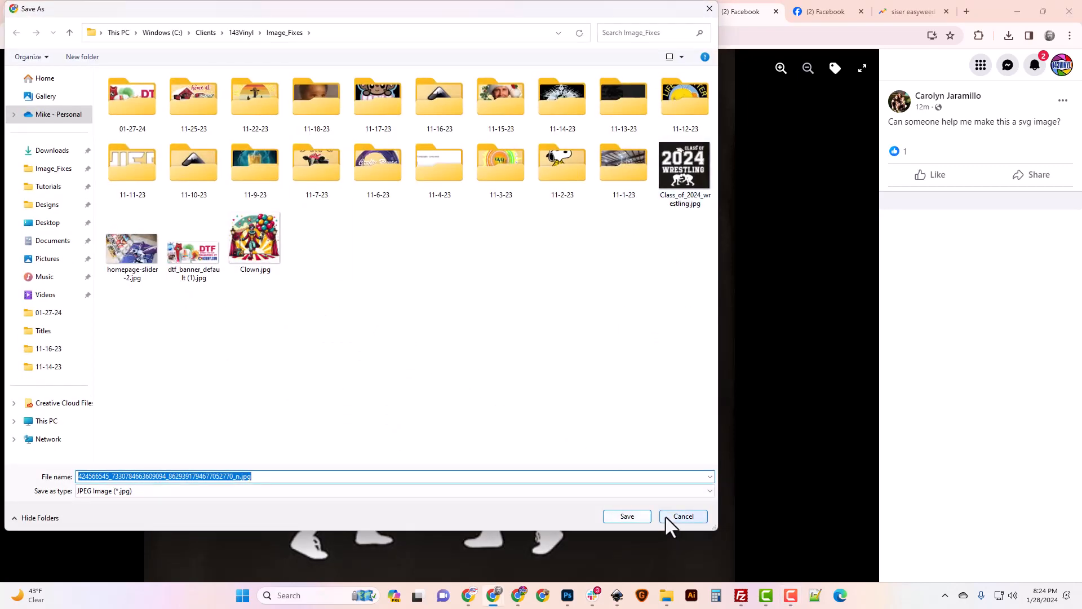
{"action": "left_click", "coordinate": [691, 518]}
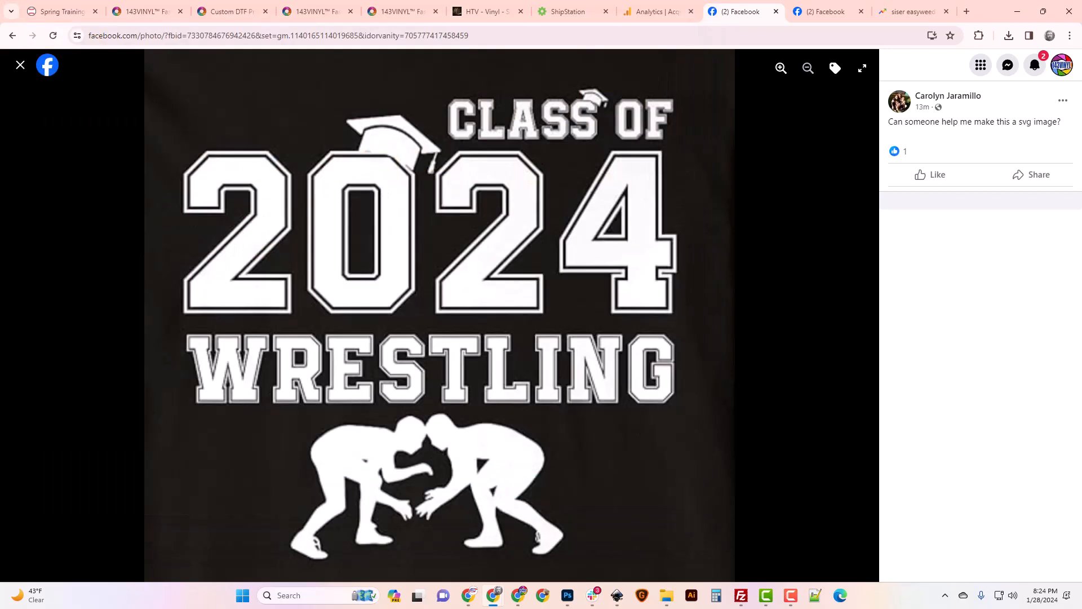
- Switch to Photopea and open Class_of_2024_wrestling.jpg from the Image_Fixes folder
{"action": "key", "text": "alt+Tab"}
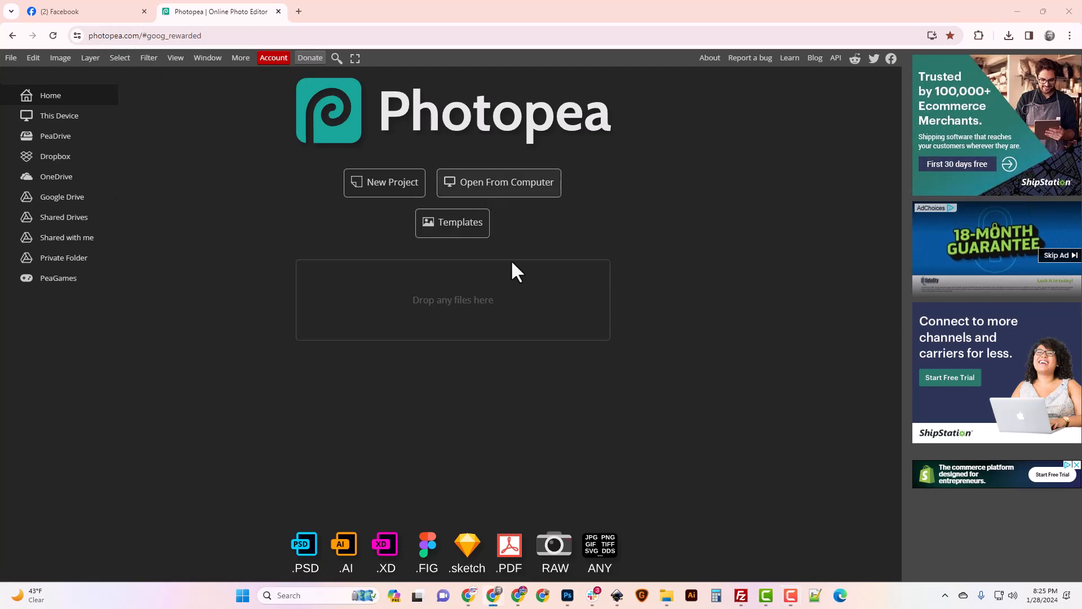
{"action": "key", "text": "ctrl+o"}
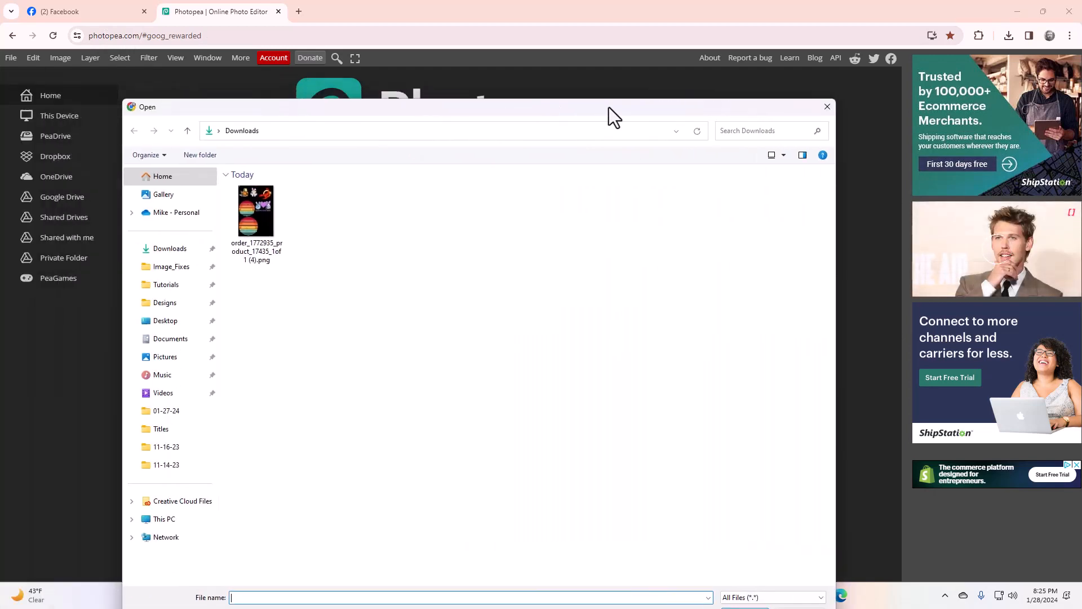
{"action": "left_click", "coordinate": [170, 268]}
{"action": "double_click", "coordinate": [793, 264]}
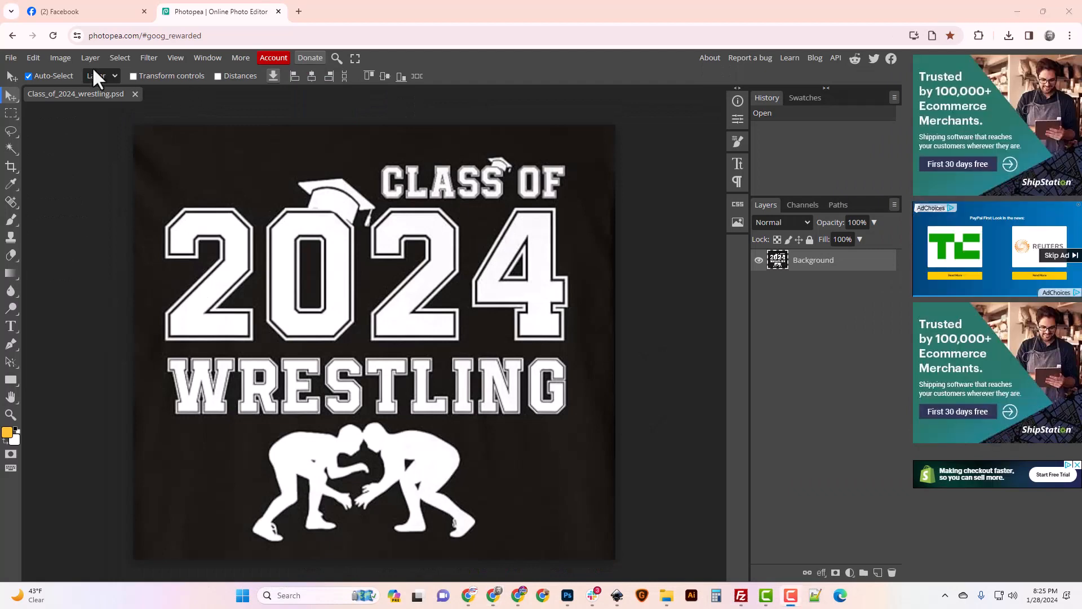
- Invert the wrestling image's colors to get dark artwork on a light background
{"action": "left_click", "coordinate": [65, 59]}
{"action": "mouse_move", "coordinate": [90, 101]}
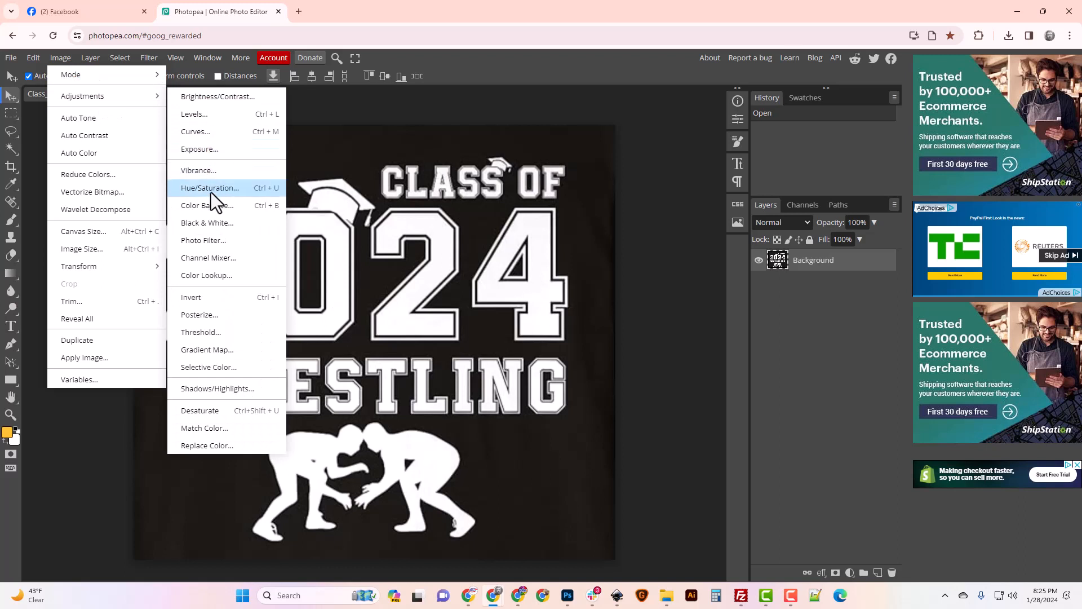
{"action": "left_click", "coordinate": [204, 297]}
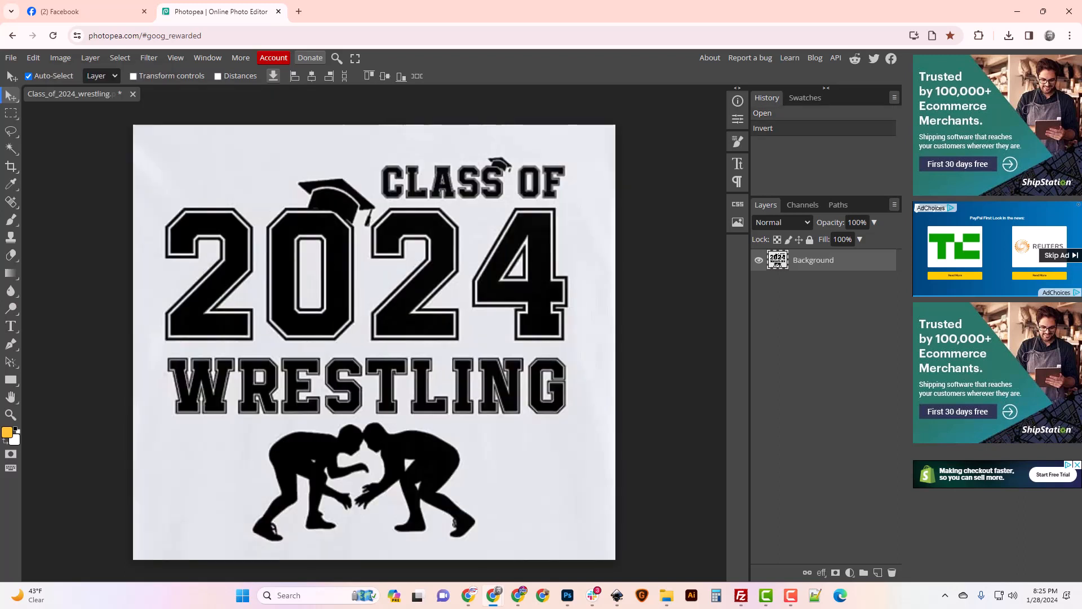
- Raise the image's contrast to 72 with a Brightness/Contrast adjustment
{"action": "left_click", "coordinate": [61, 57]}
{"action": "mouse_move", "coordinate": [84, 90]}
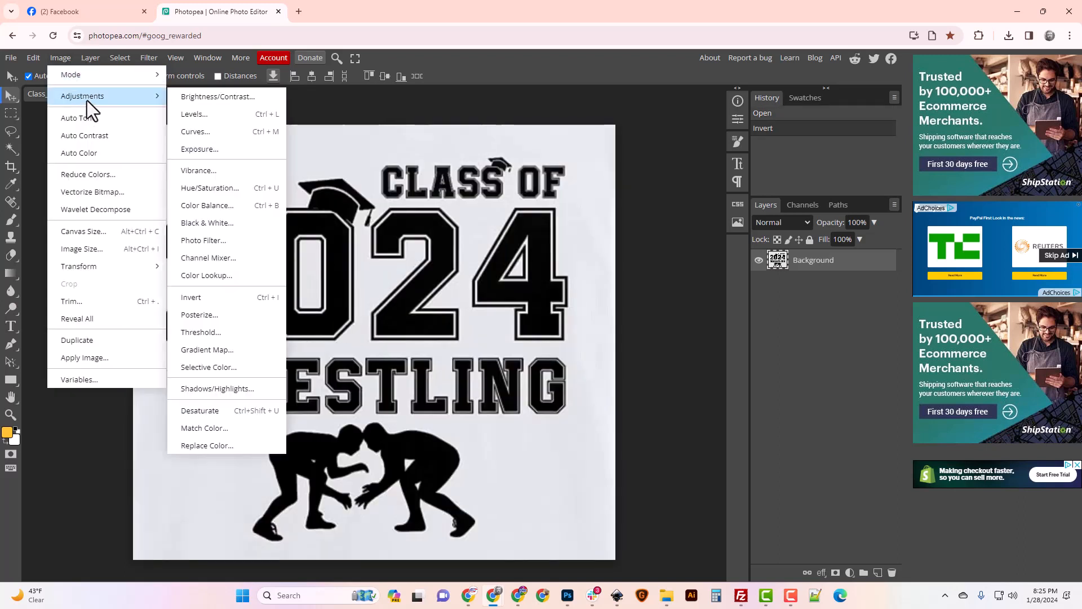
{"action": "left_click", "coordinate": [256, 94]}
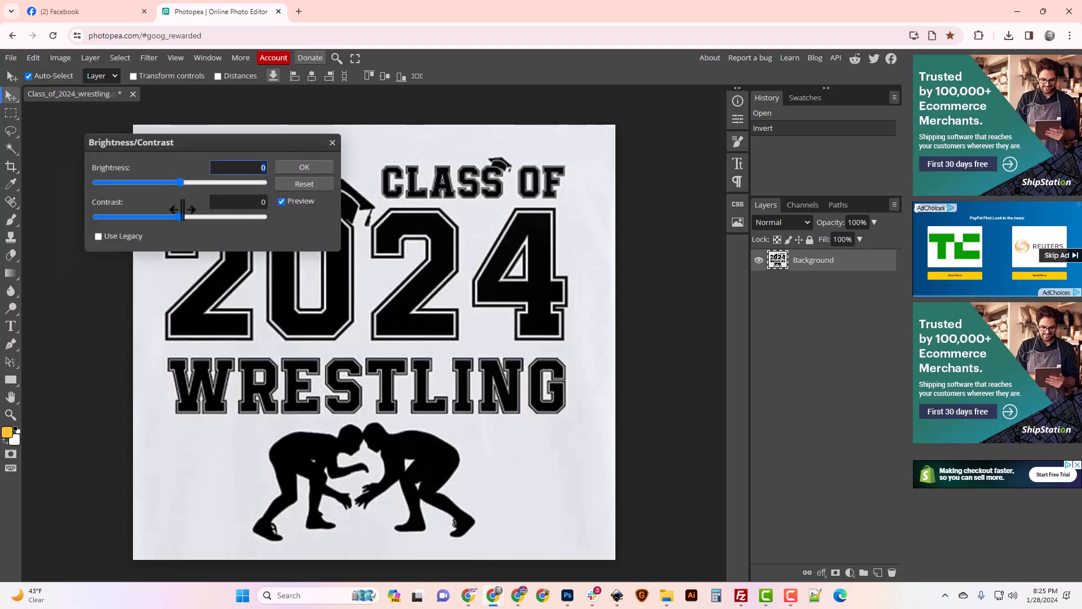
{"action": "left_click_drag", "start_coordinate": [181, 216], "coordinate": [241, 225]}
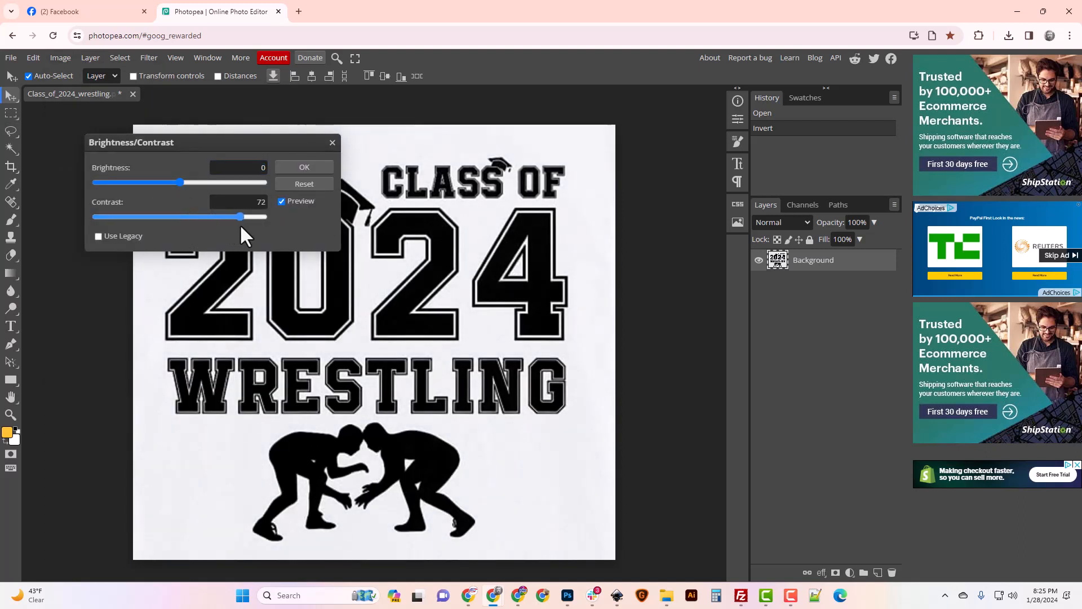
{"action": "left_click", "coordinate": [313, 168]}
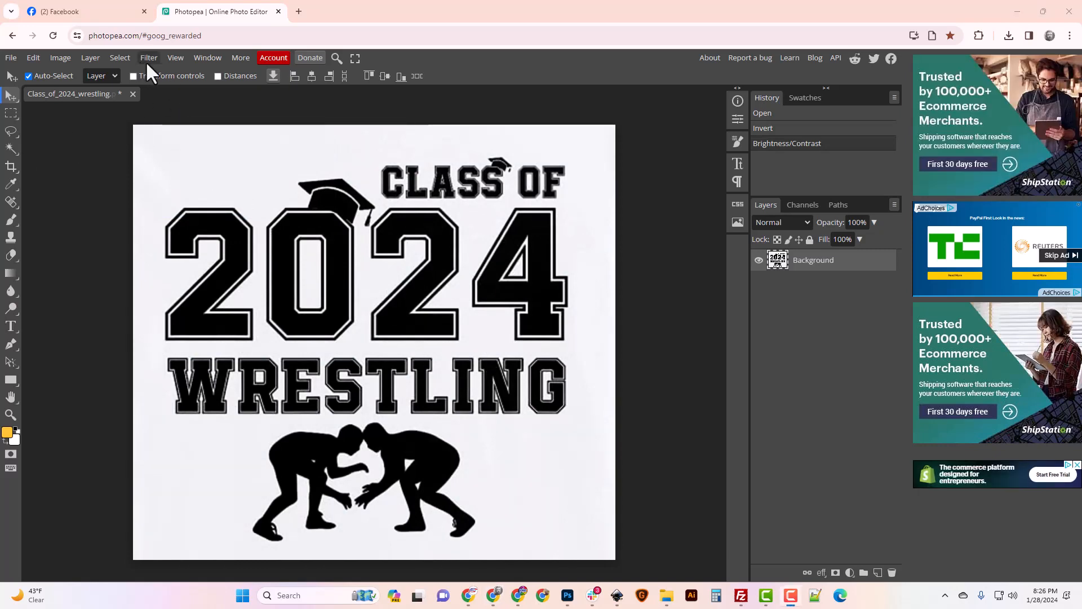
- Resize the image to 800 pixels wide, keeping its proportions
{"action": "left_click", "coordinate": [175, 58]}
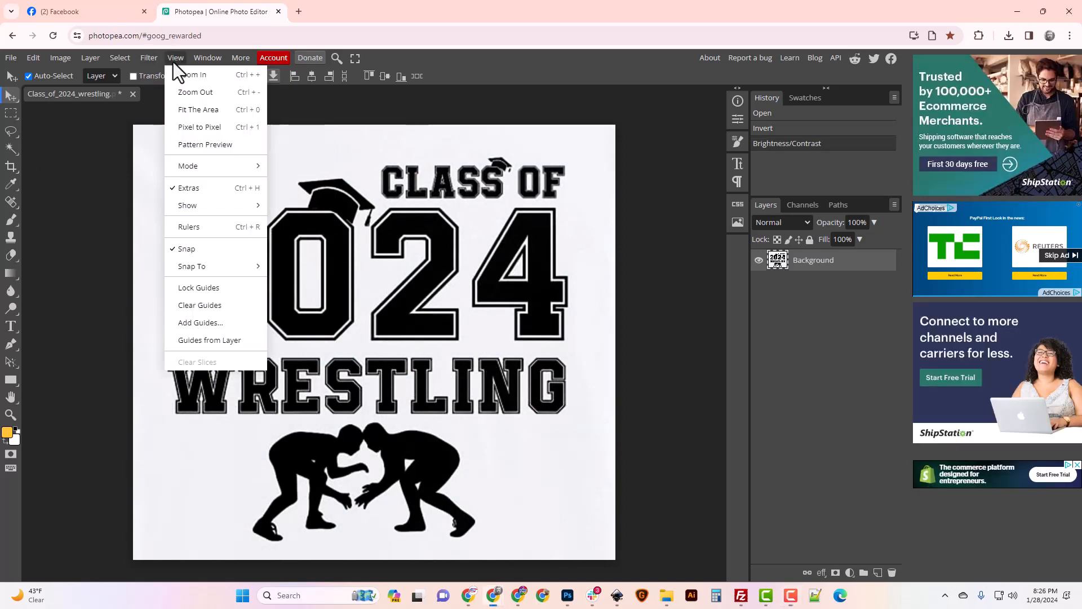
{"action": "left_click", "coordinate": [199, 127]}
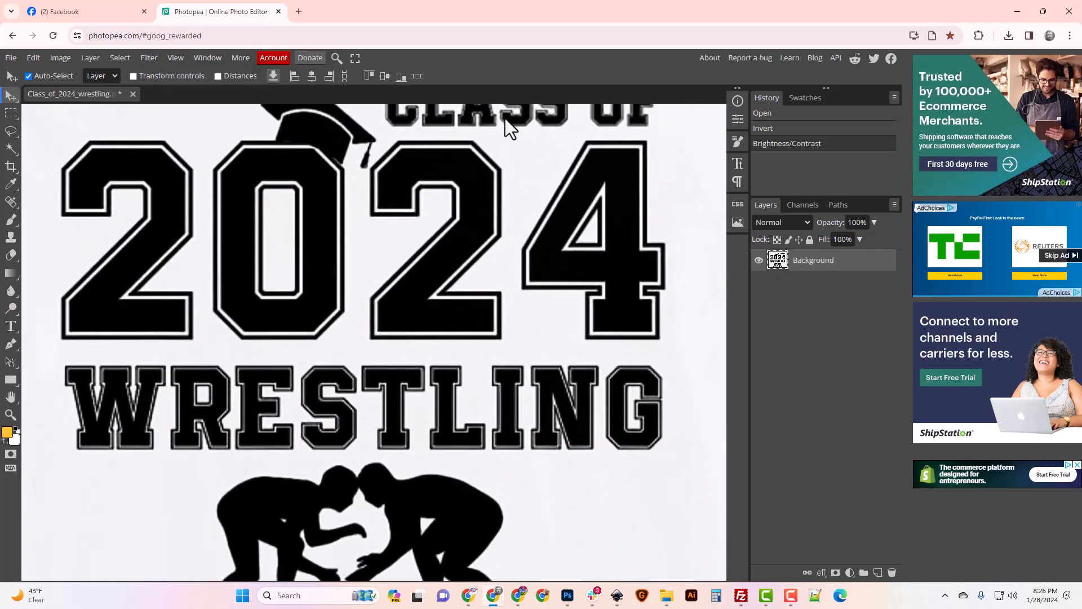
{"action": "left_click", "coordinate": [61, 58]}
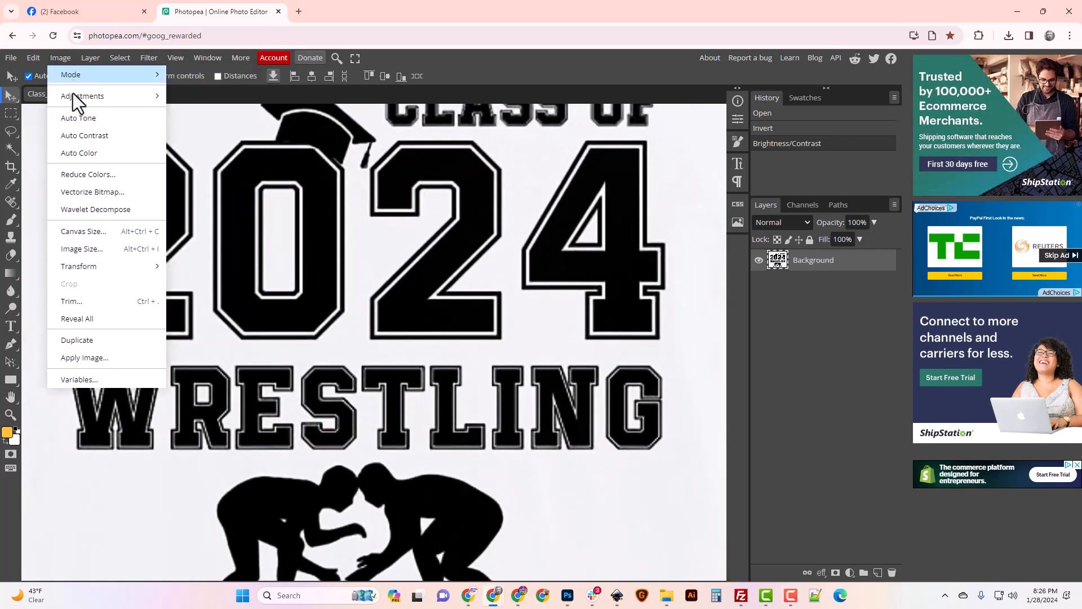
{"action": "left_click", "coordinate": [80, 246]}
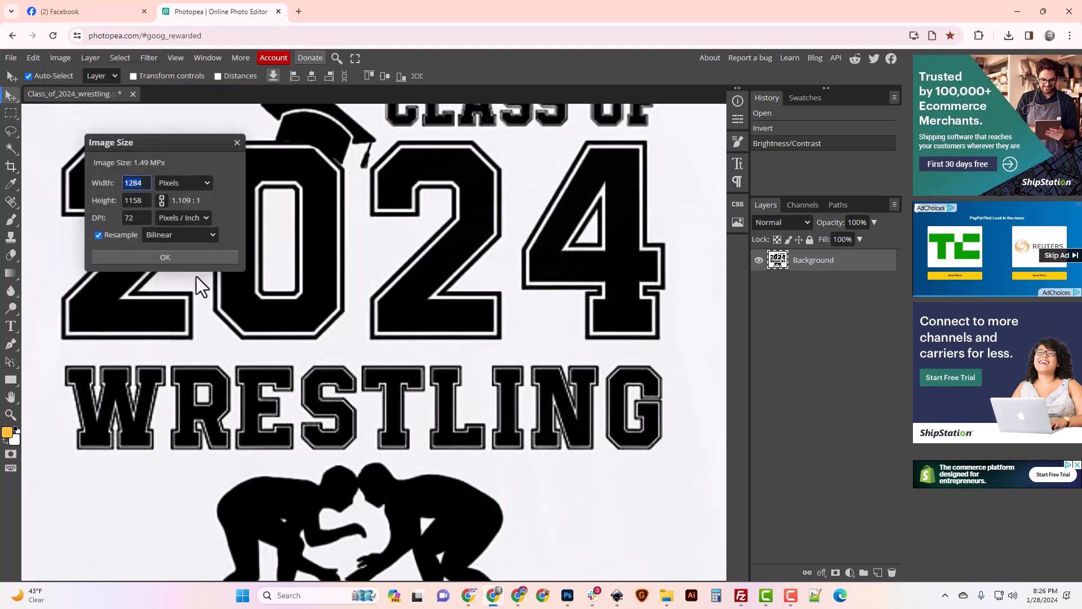
{"action": "left_click", "coordinate": [145, 204]}
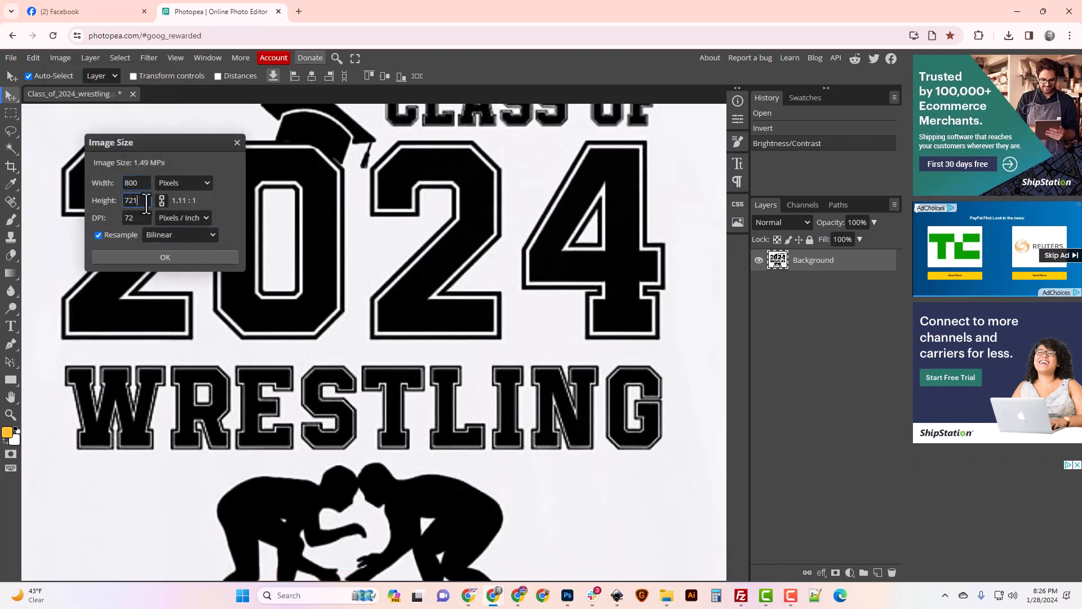
{"action": "left_click", "coordinate": [167, 257]}
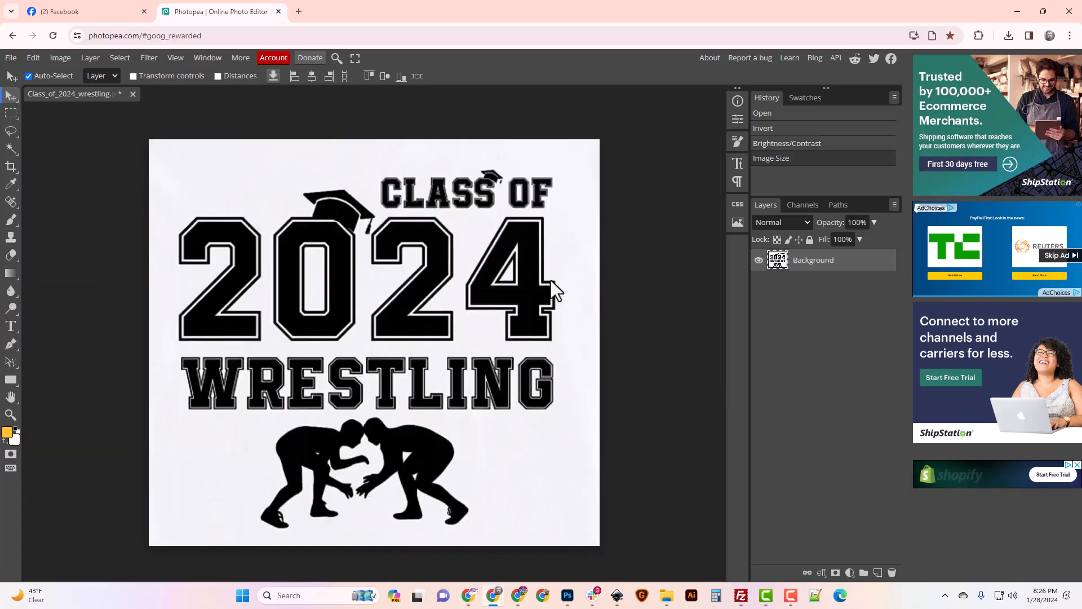
- Export the image as a PNG at 800 × 721 px and 100% quality
{"action": "left_click", "coordinate": [11, 58]}
{"action": "mouse_move", "coordinate": [56, 222]}
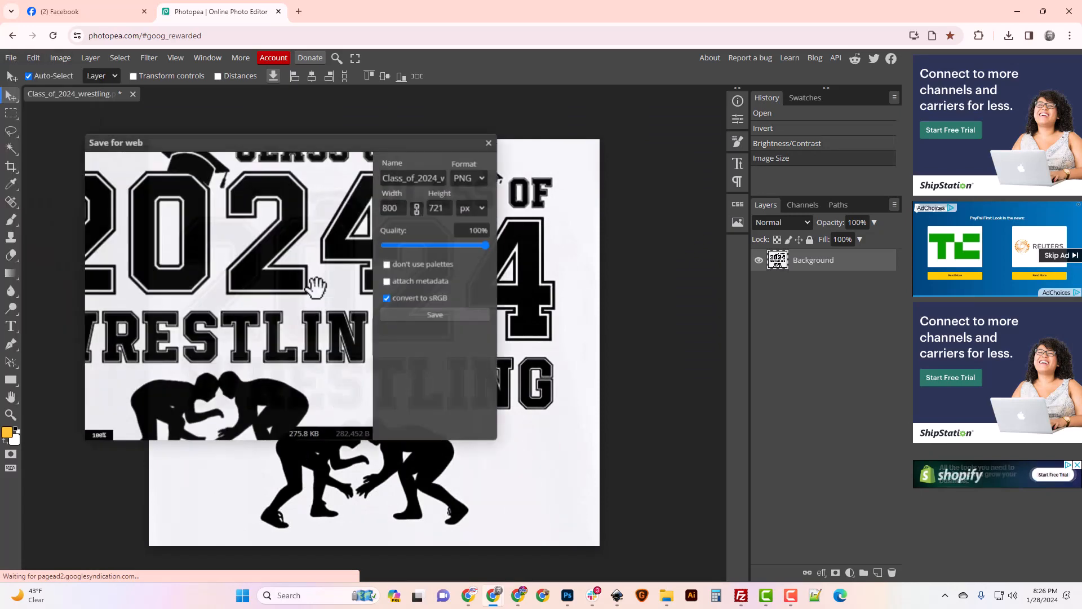
{"action": "left_click", "coordinate": [129, 222]}
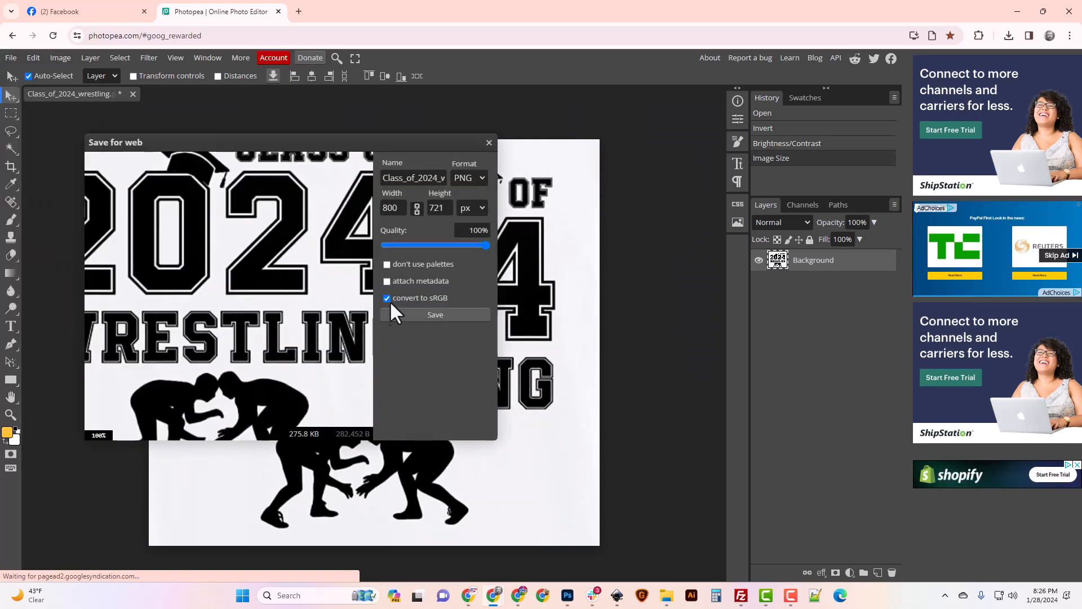
{"action": "left_click", "coordinate": [438, 312]}
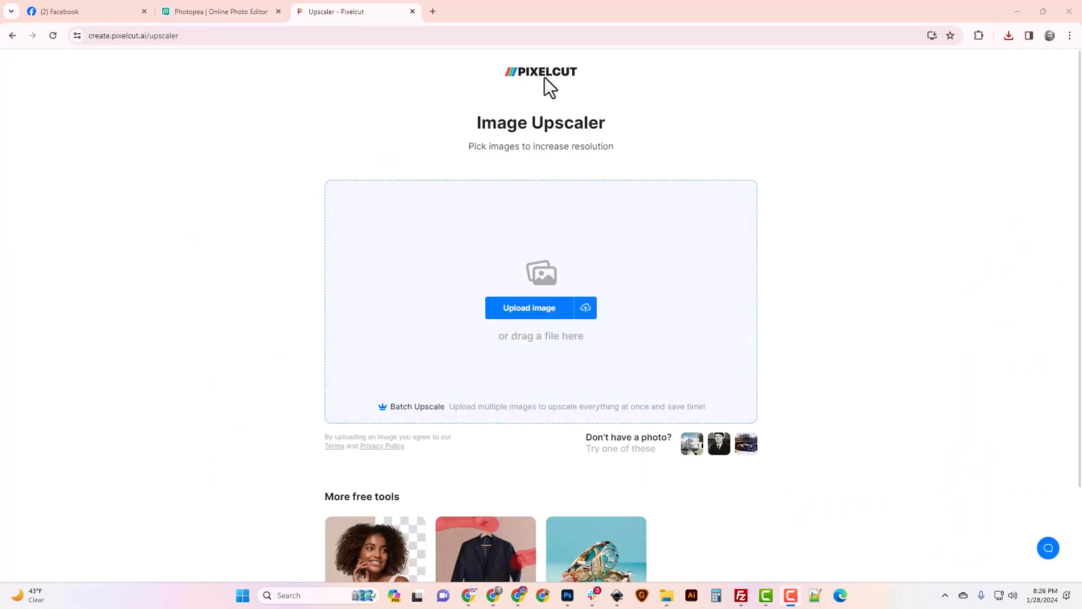
- Upload Class_of_2024_wrestling.png to the Pixelcut Image Upscaler and download the 2x upscaled version
{"action": "left_click", "coordinate": [545, 313]}
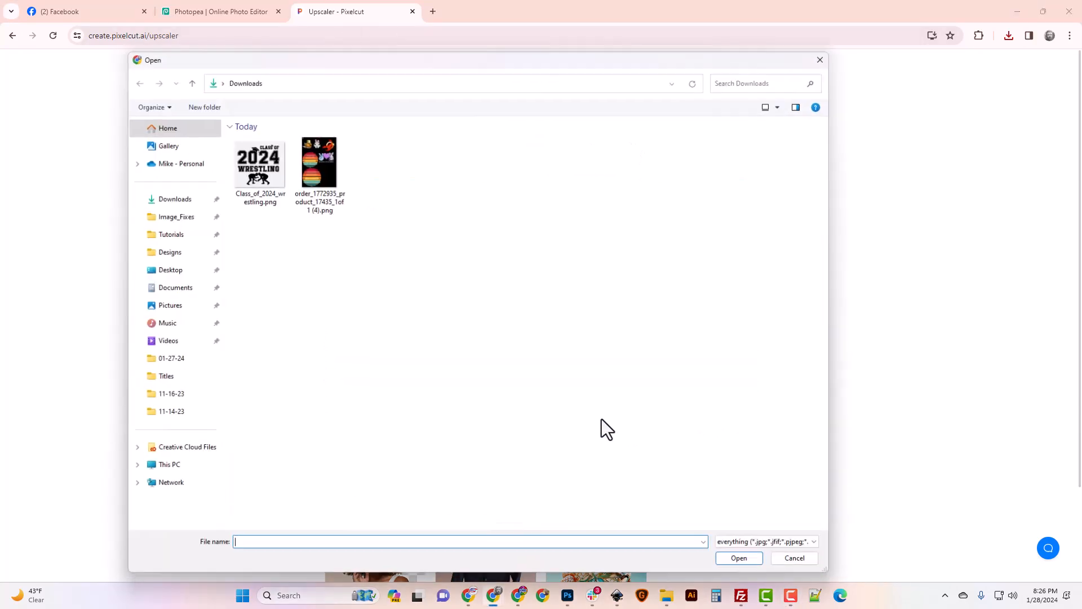
{"action": "double_click", "coordinate": [254, 198]}
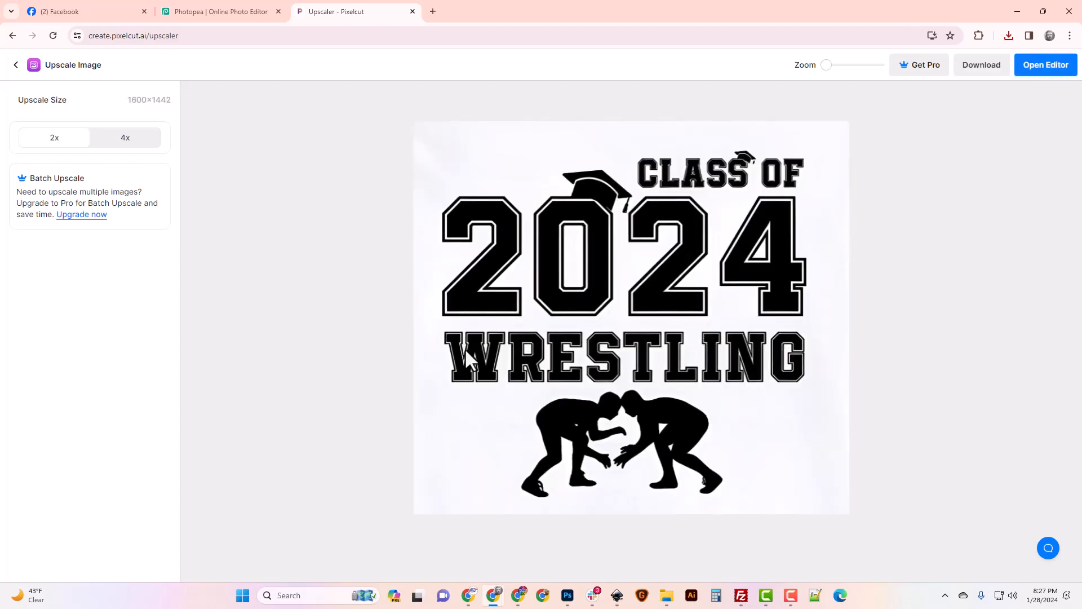
{"action": "left_click", "coordinate": [128, 148]}
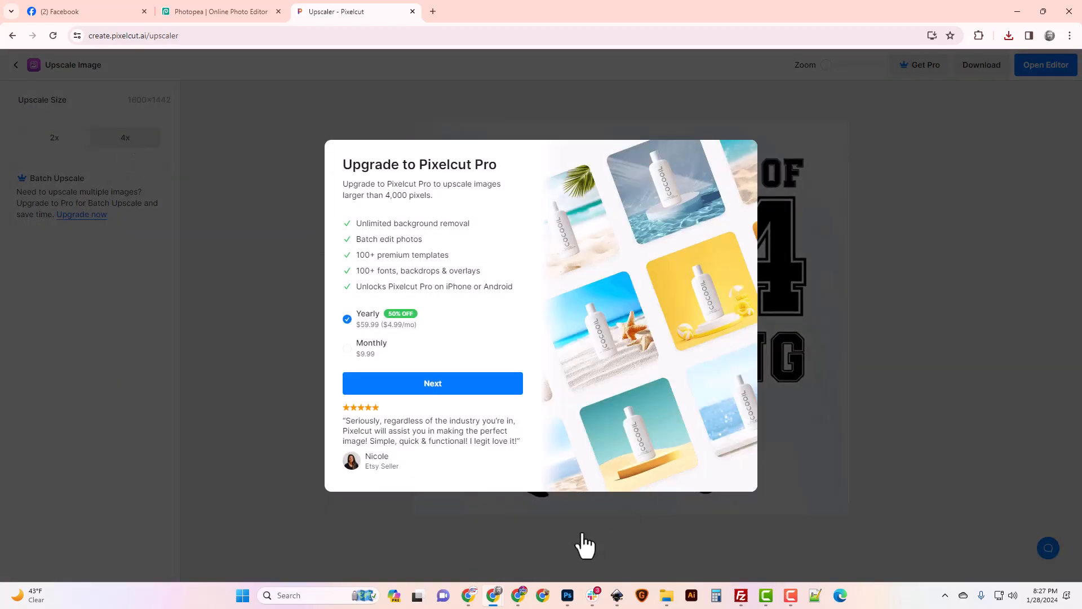
{"action": "left_click", "coordinate": [584, 544]}
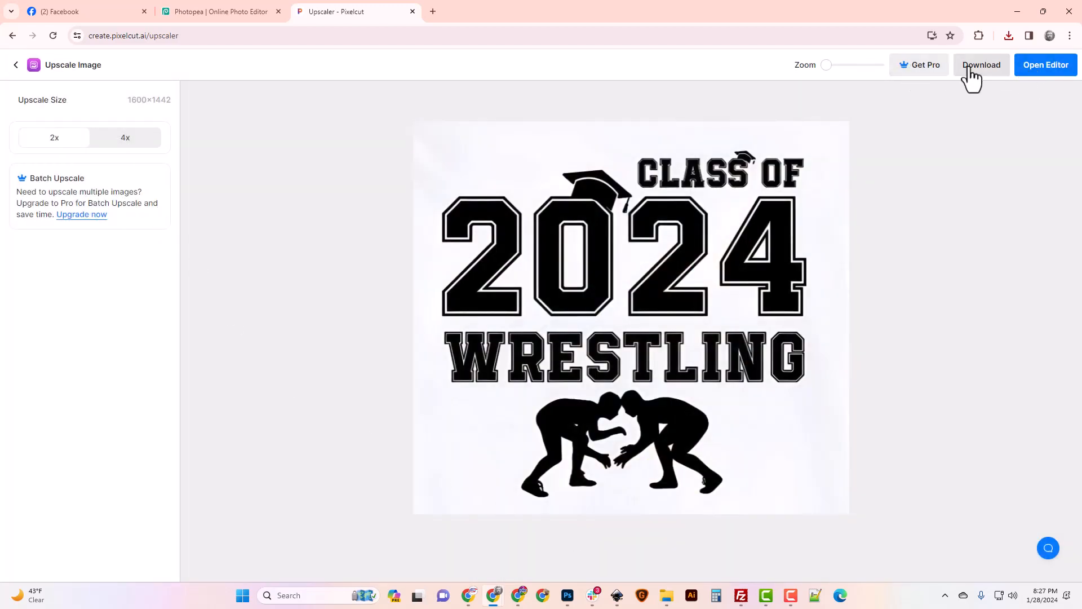
{"action": "left_click", "coordinate": [982, 67]}
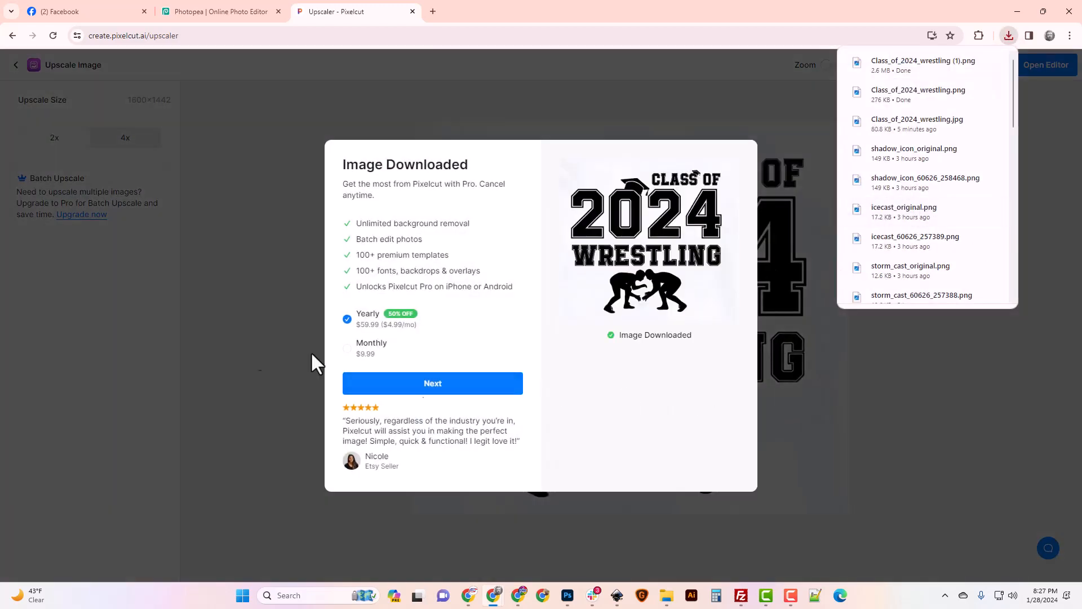
{"action": "left_click", "coordinate": [564, 524]}
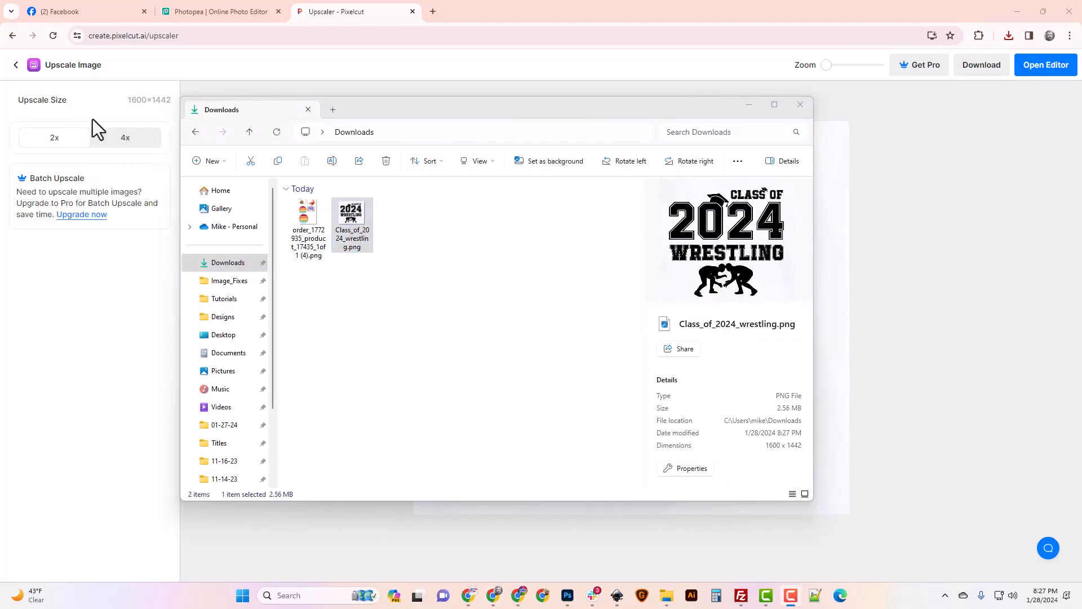
- Upload the 2x upscaled Class_of_2024_wrestling.png from Downloads to the upscaler for a second 2x enlargement
{"action": "left_click", "coordinate": [15, 65]}
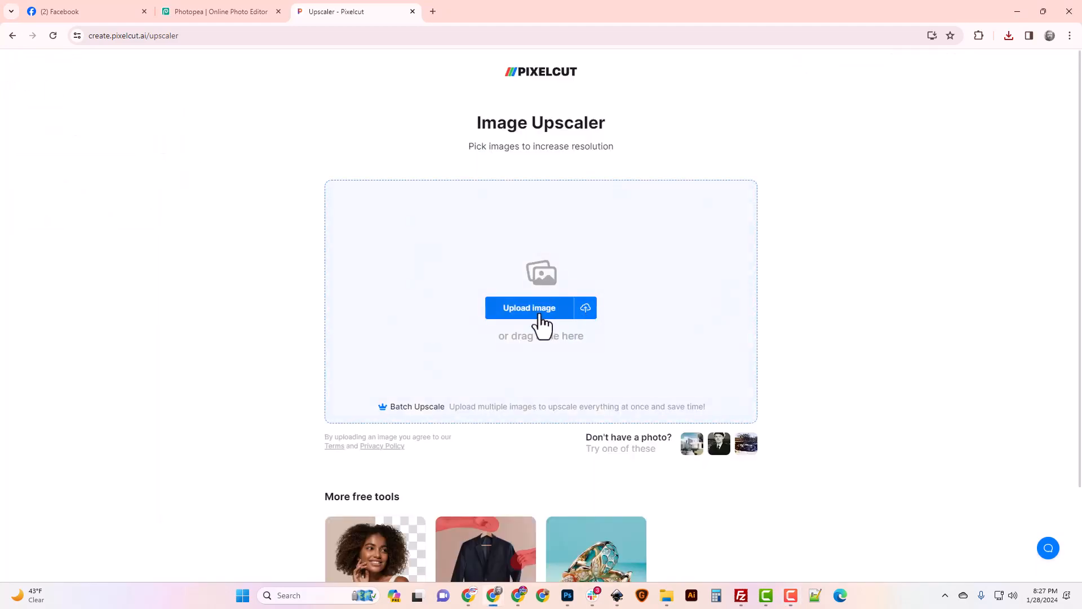
{"action": "left_click", "coordinate": [541, 308]}
{"action": "left_click", "coordinate": [253, 179]}
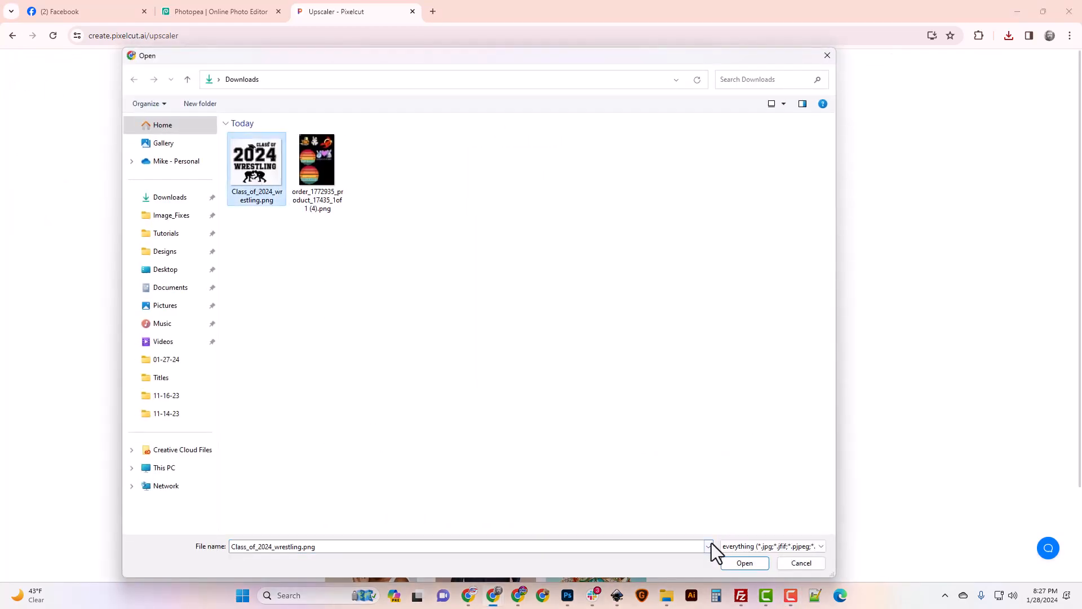
{"action": "left_click", "coordinate": [740, 563]}
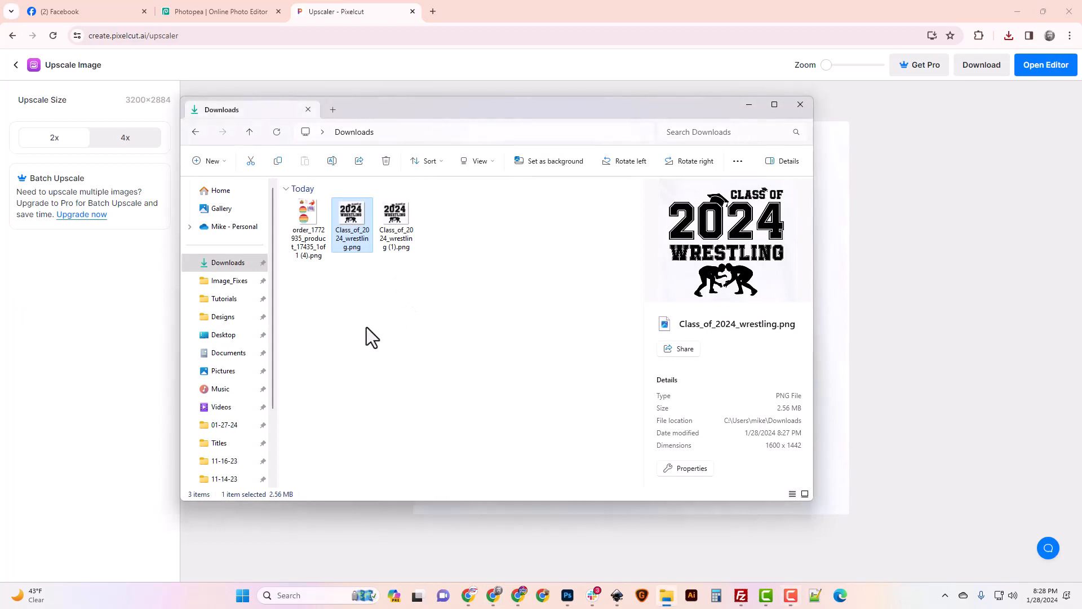
- Delete the 1600 × 1442 wrestling PNG from Downloads and rename the 3200 × 2884 version as Class_of_2024_wrestling.png
{"action": "key", "text": "Delete"}
{"action": "right_click", "coordinate": [369, 258]}
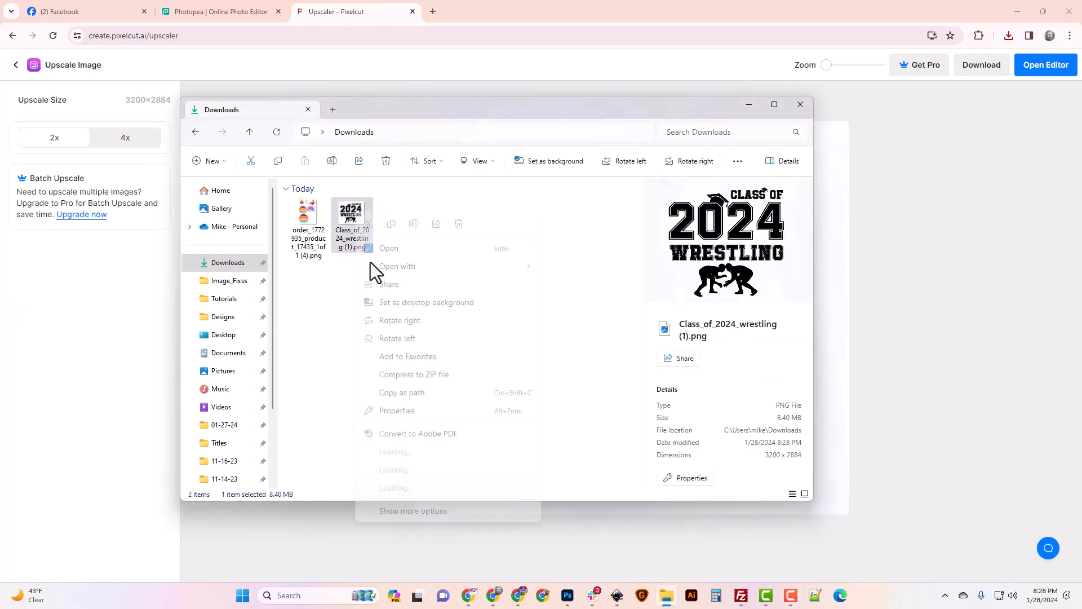
{"action": "left_click", "coordinate": [414, 225]}
{"action": "left_click_drag", "start_coordinate": [349, 249], "coordinate": [368, 242]}
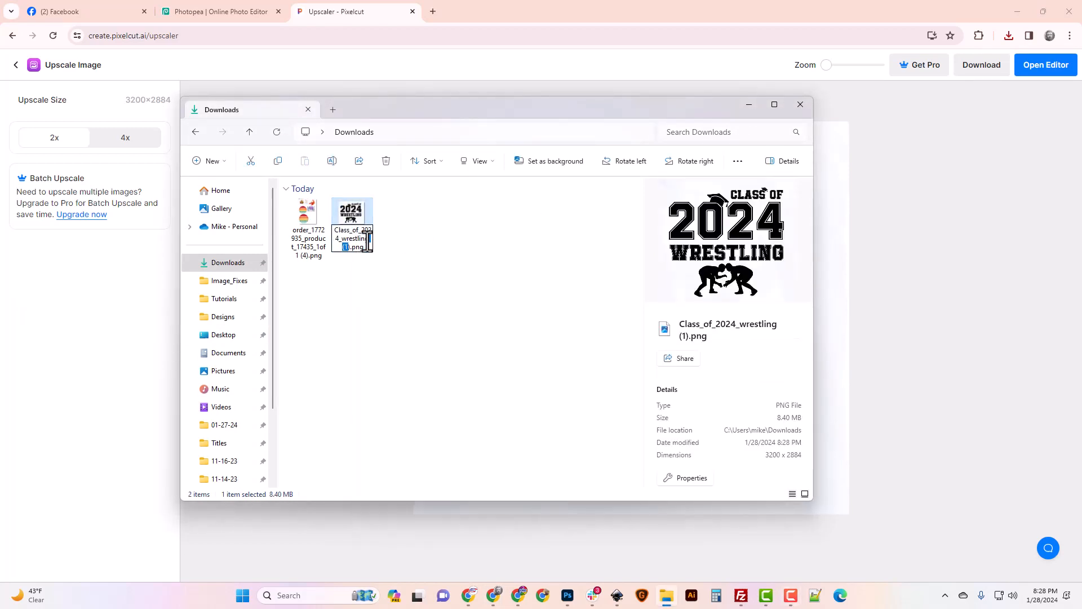
{"action": "key", "text": "Delete"}
{"action": "key", "text": "Delete"}
{"action": "key", "text": "Delete"}
{"action": "left_click", "coordinate": [416, 304]}
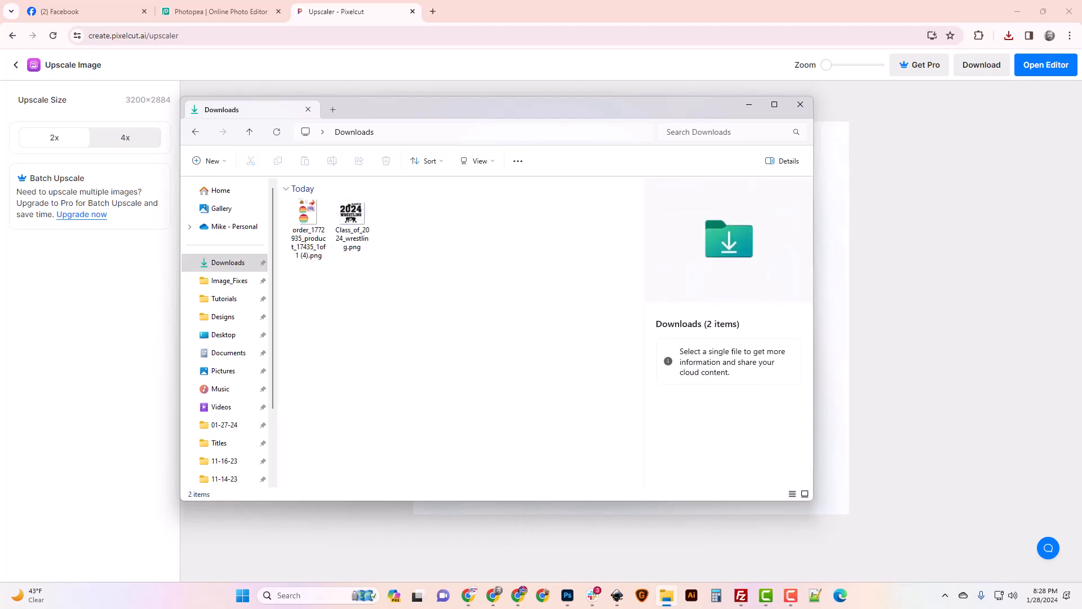
- Switch to Photopea, close the old wrestling document without saving, and open the upscaled Class_of_2024_wrestling.png from Downloads
{"action": "left_click", "coordinate": [220, 11]}
{"action": "left_click", "coordinate": [133, 93]}
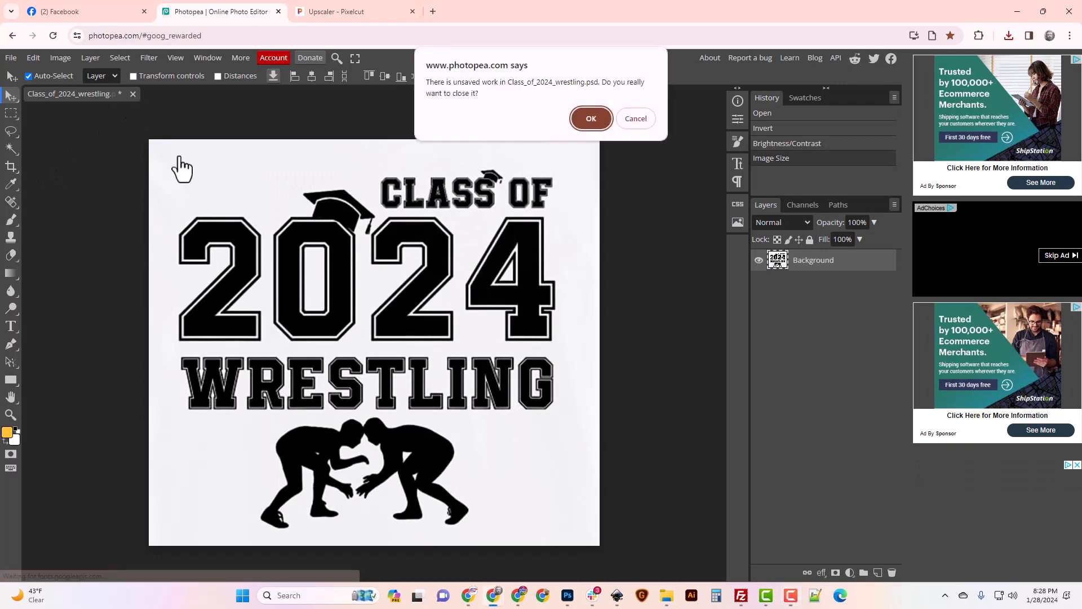
{"action": "left_click", "coordinate": [591, 118]}
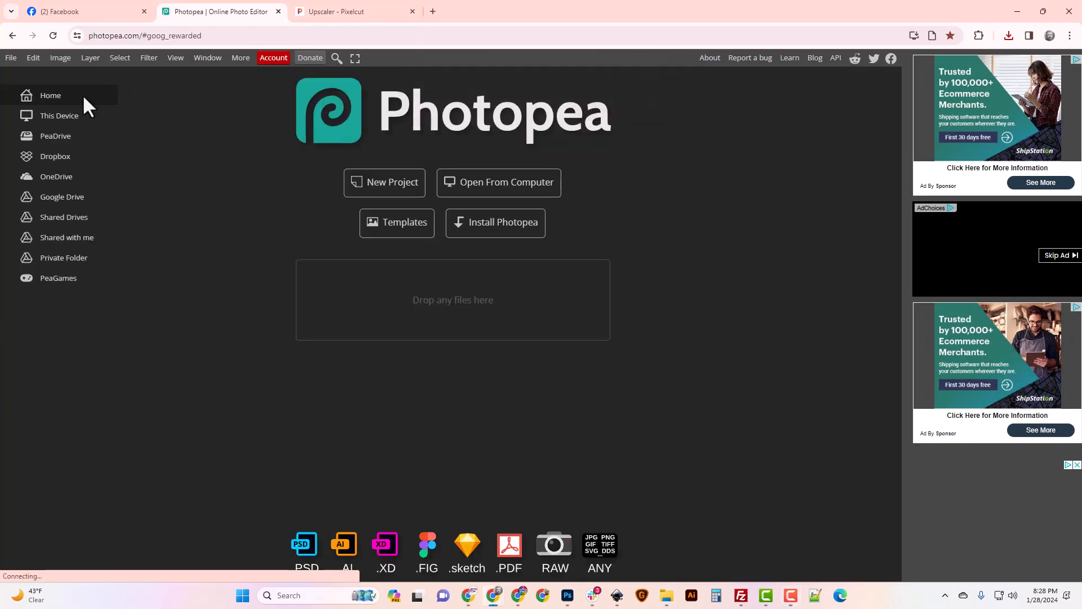
{"action": "left_click", "coordinate": [483, 206]}
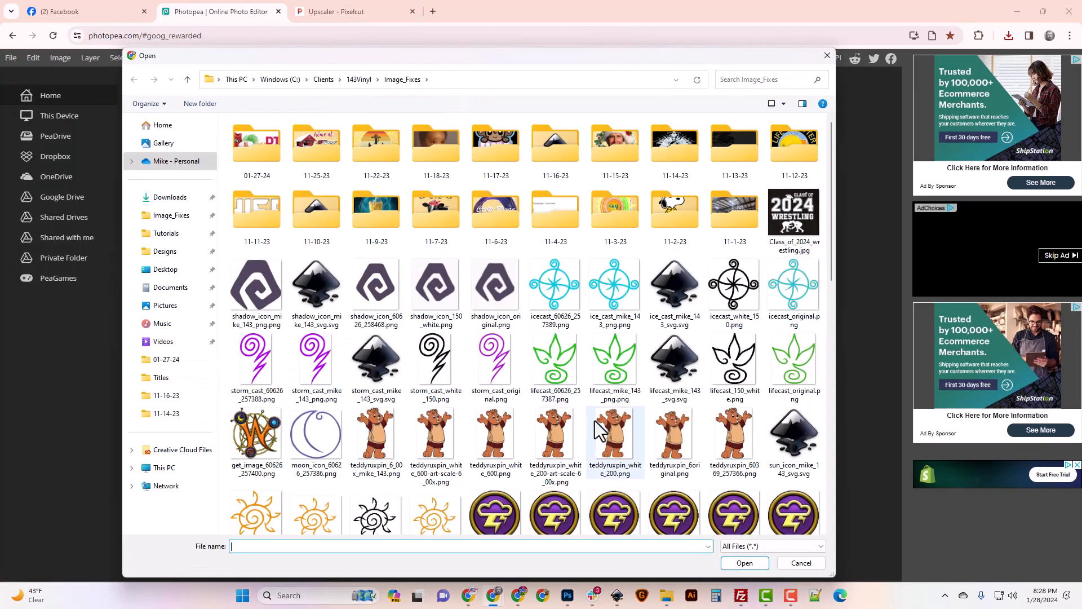
{"action": "scroll", "coordinate": [594, 421], "scroll_direction": "down", "scroll_amount": 5}
{"action": "left_click", "coordinate": [169, 197]}
{"action": "double_click", "coordinate": [252, 168]}
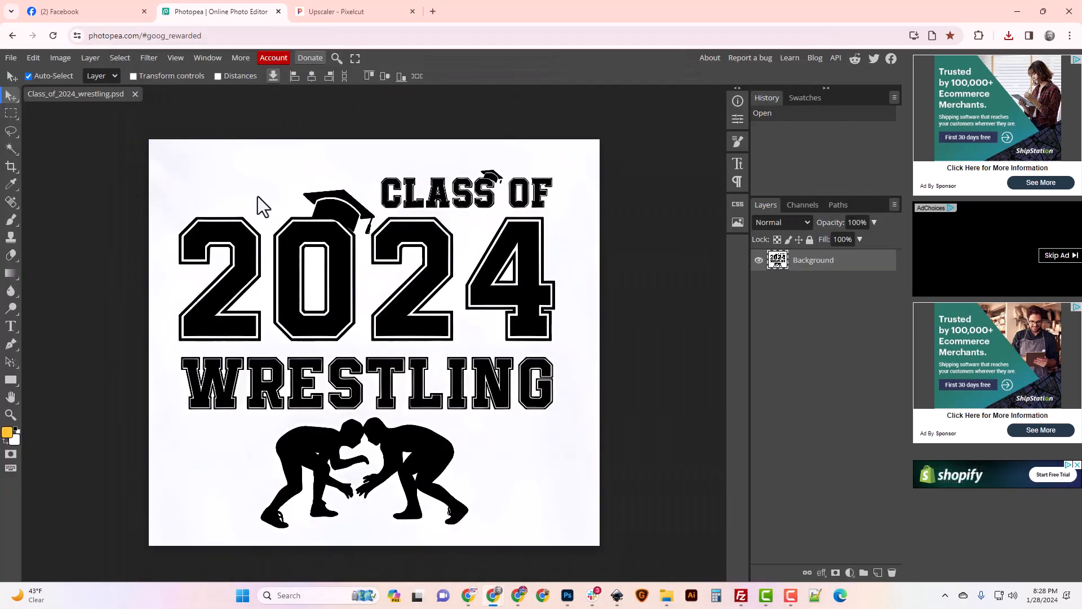
- Examine the lettering quality of WRESTLING, 2024 and CLASS OF at actual pixel size
{"action": "left_click", "coordinate": [170, 59]}
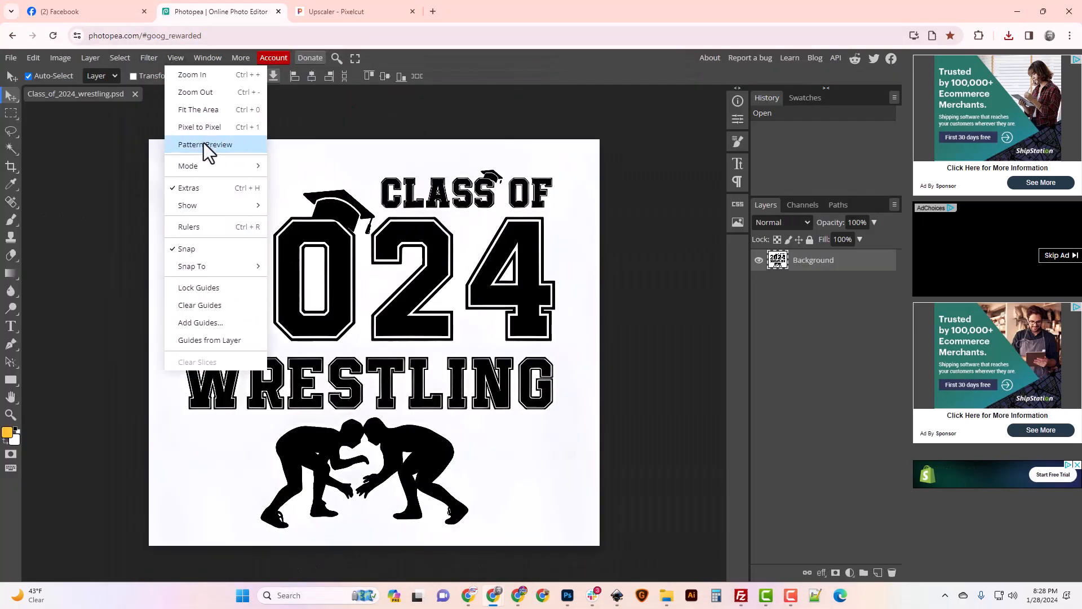
{"action": "left_click", "coordinate": [205, 127]}
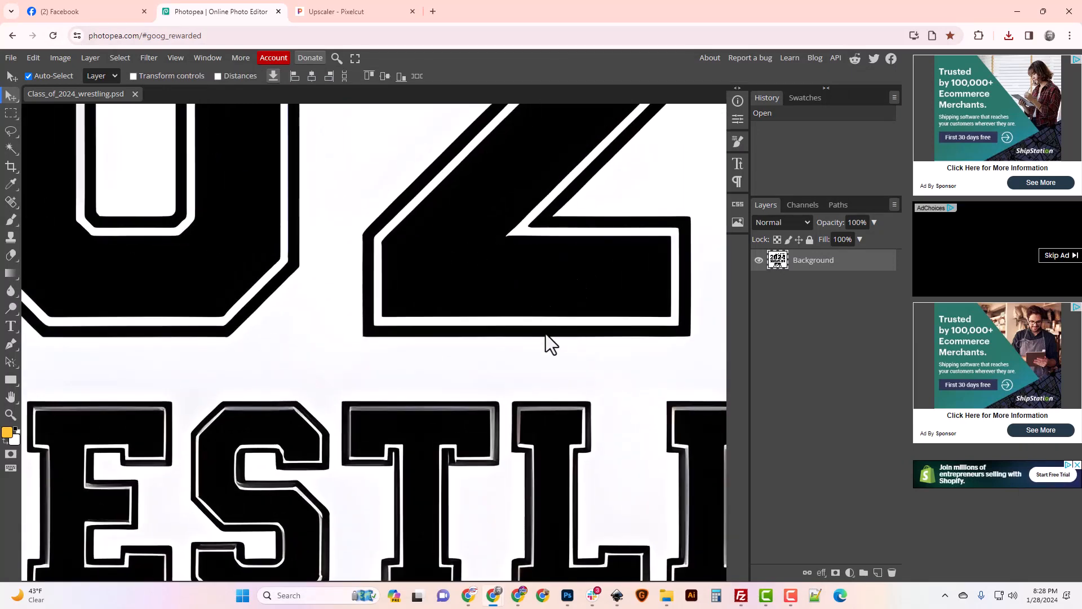
{"action": "scroll", "coordinate": [548, 338], "scroll_direction": "down", "scroll_amount": 3}
{"action": "left_click_drag", "start_coordinate": [548, 186], "coordinate": [628, 422]}
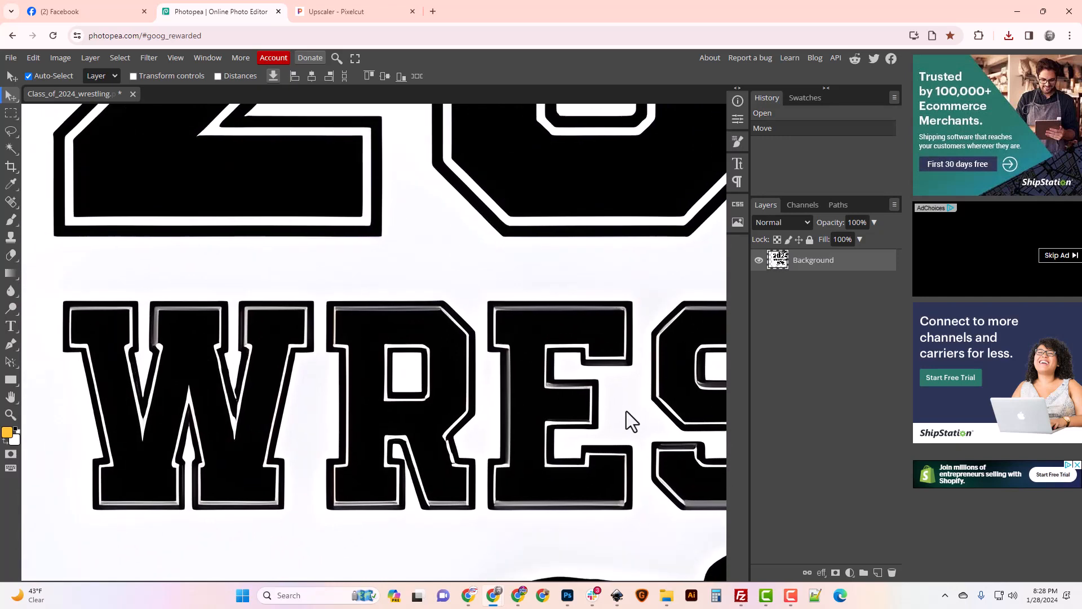
{"action": "left_click_drag", "start_coordinate": [400, 310], "coordinate": [449, 449]}
{"action": "left_click_drag", "start_coordinate": [535, 426], "coordinate": [354, 422]}
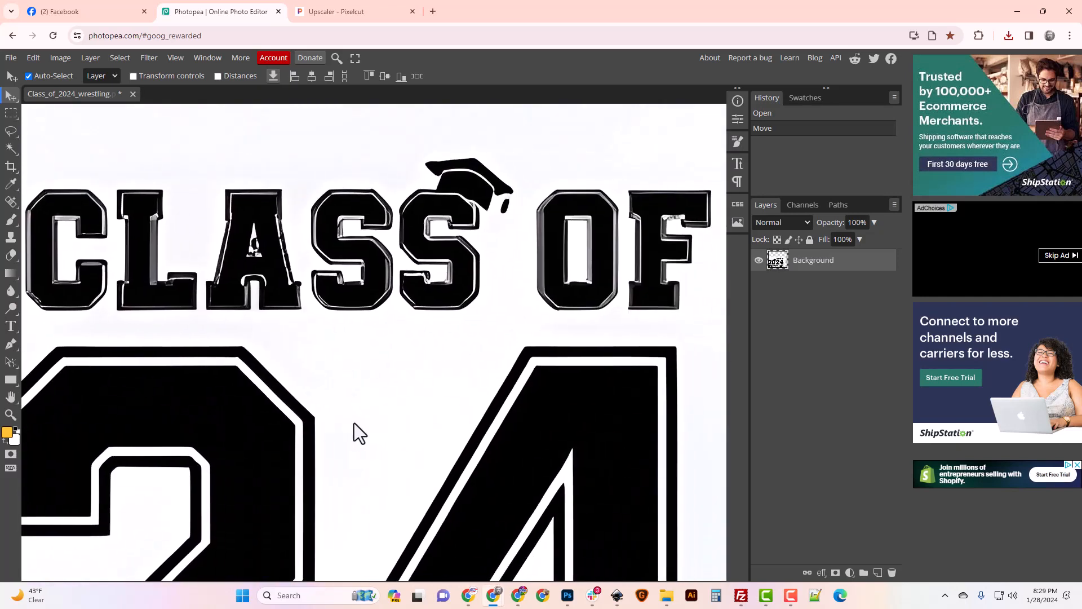
{"action": "scroll", "coordinate": [357, 420], "scroll_direction": "down", "scroll_amount": 3}
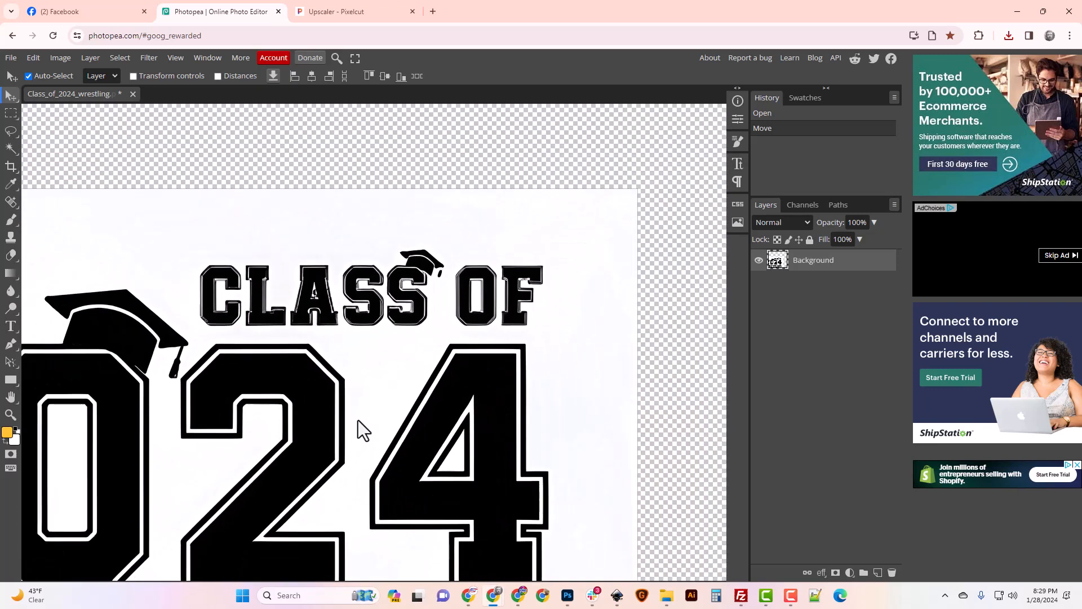
- Select the white background with the Magic Wand at tolerance 80, adding the area inside the O of OF
{"action": "left_click", "coordinate": [11, 148]}
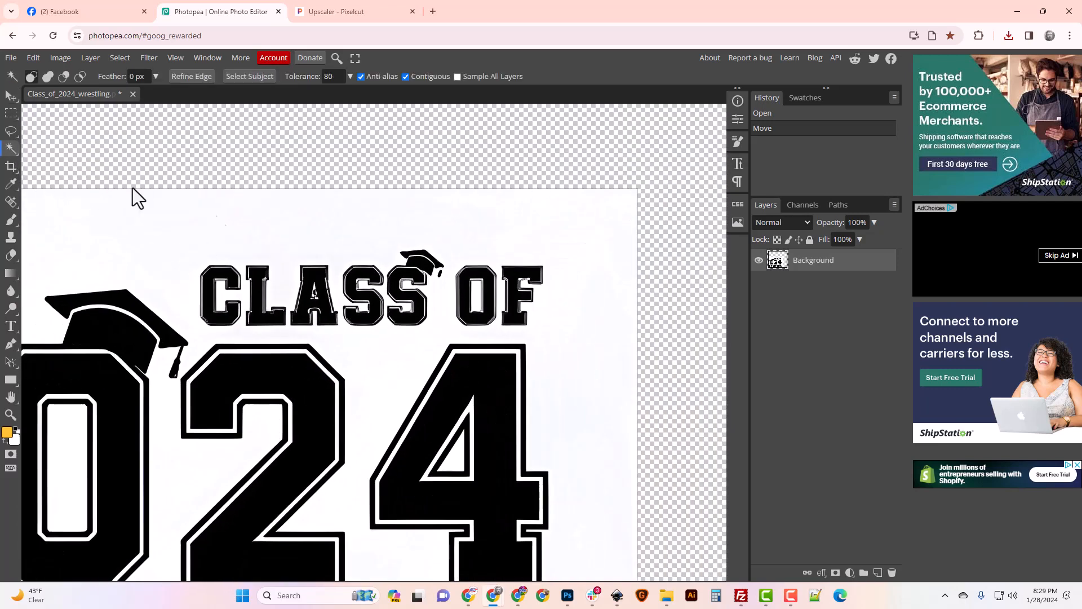
{"action": "left_click", "coordinate": [455, 238]}
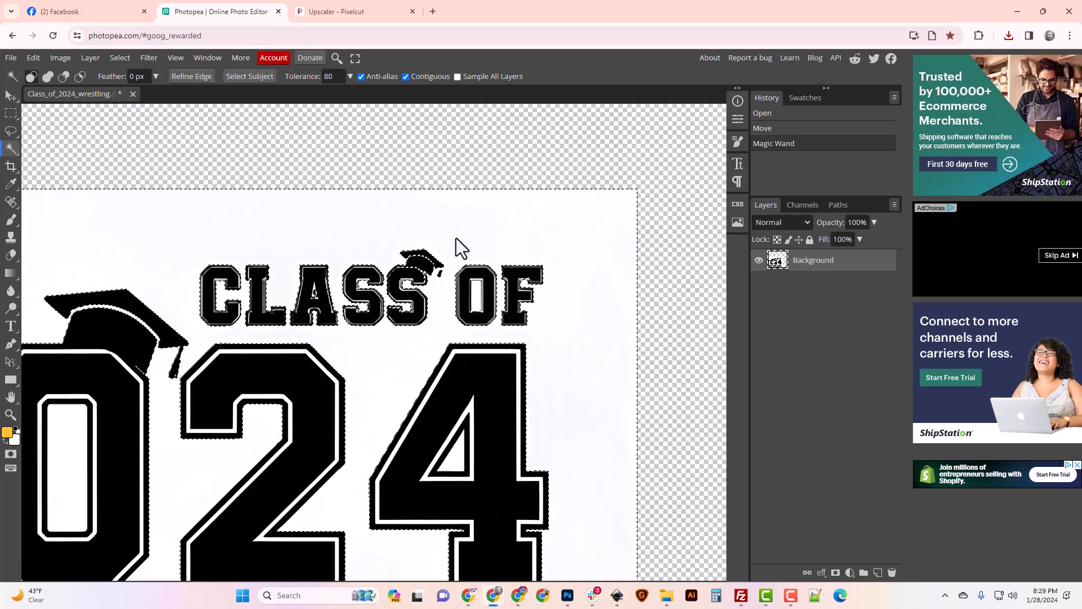
{"action": "left_click", "coordinate": [476, 296], "text": "shift"}
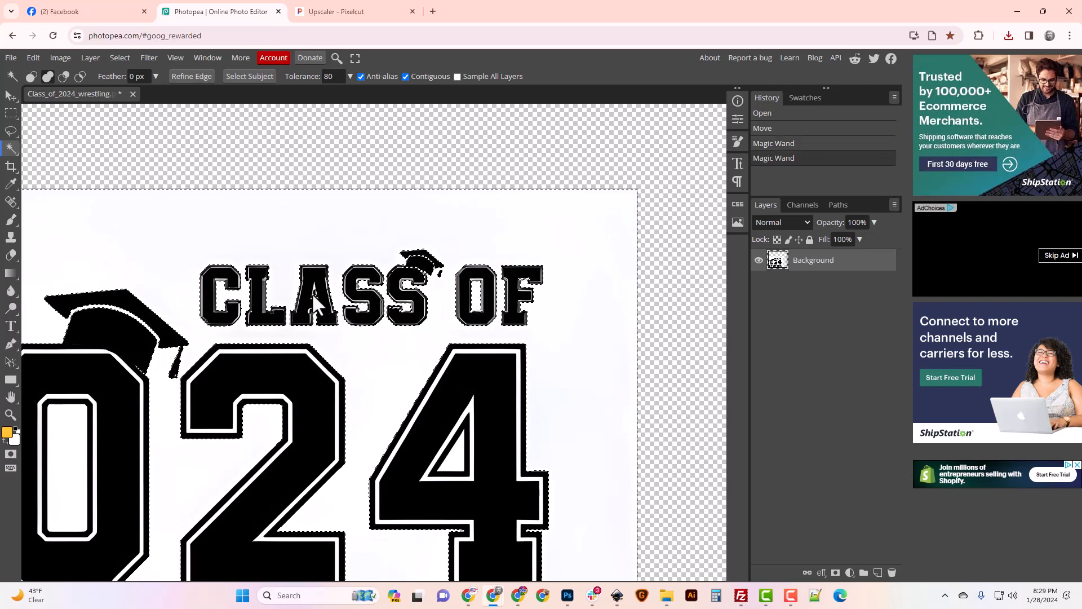
{"action": "scroll", "coordinate": [332, 372], "scroll_direction": "down", "scroll_amount": 4}
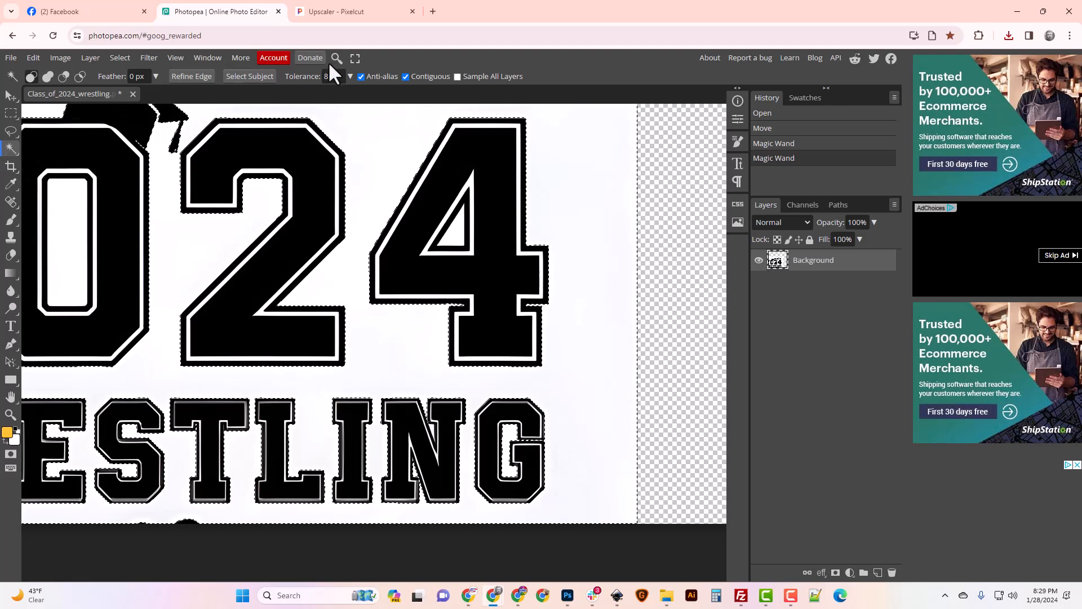
{"action": "left_click", "coordinate": [452, 237], "text": "shift"}
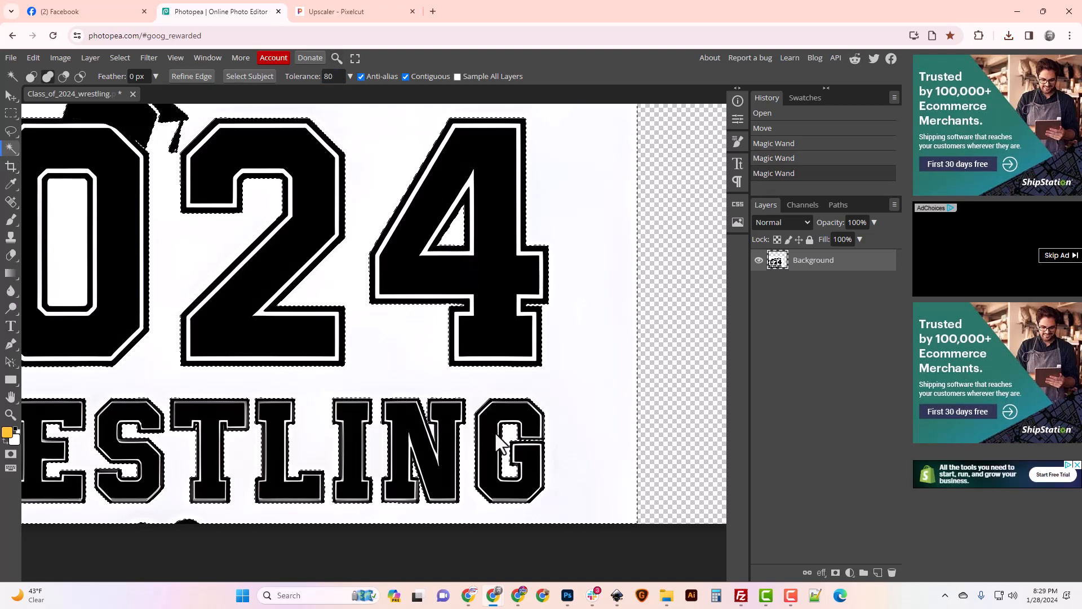
{"action": "scroll", "coordinate": [303, 470], "scroll_direction": "up", "scroll_amount": 5}
{"action": "scroll", "coordinate": [302, 466], "scroll_direction": "up", "scroll_amount": 2}
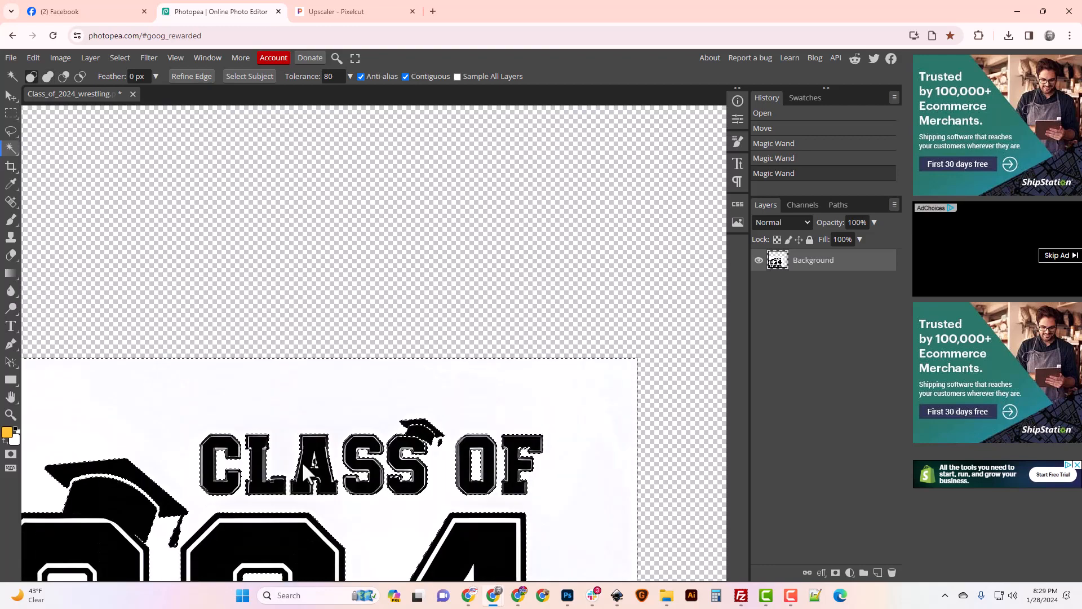
{"action": "scroll", "coordinate": [304, 460], "scroll_direction": "down", "scroll_amount": 4}
{"action": "key", "text": "ctrl+z"}
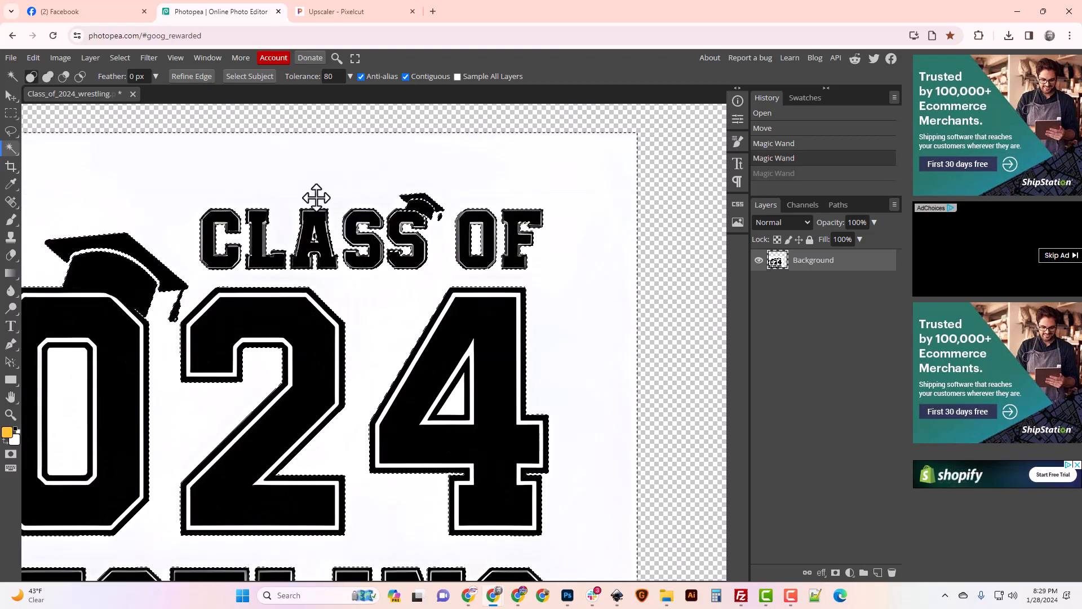
- Delete the selected white background around the lettering and clear the selection
{"action": "scroll", "coordinate": [401, 544], "scroll_direction": "down", "scroll_amount": 6}
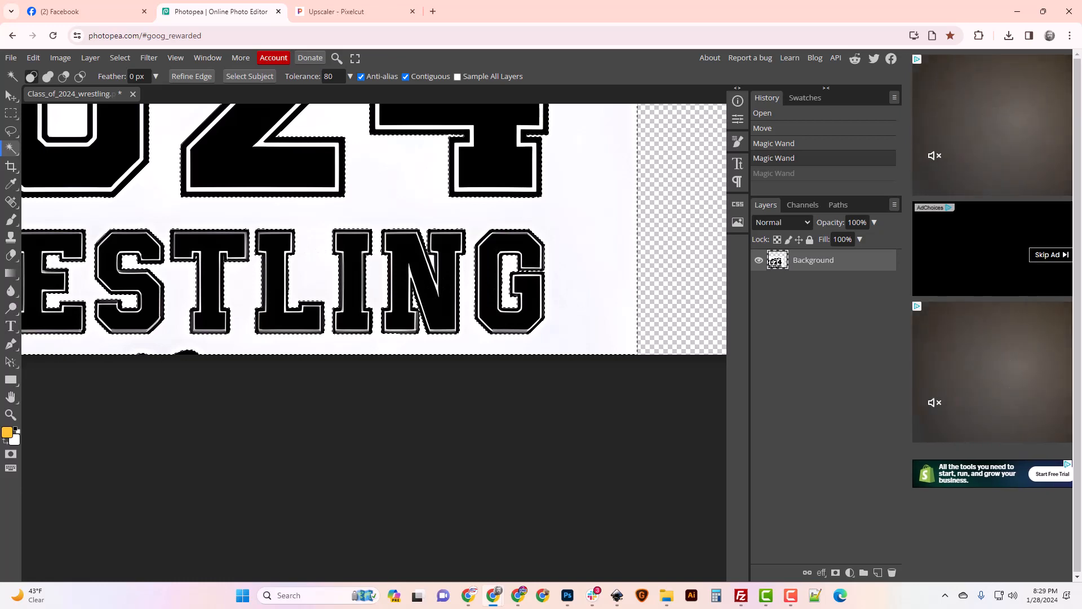
{"action": "scroll", "coordinate": [63, 279], "scroll_direction": "up", "scroll_amount": 5}
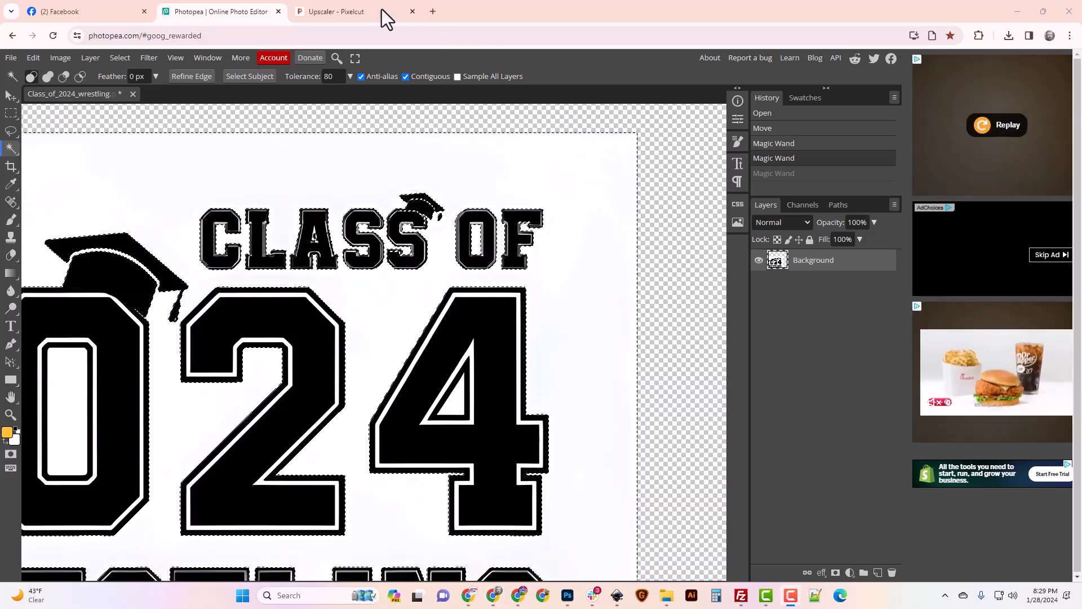
{"action": "key", "text": "Delete"}
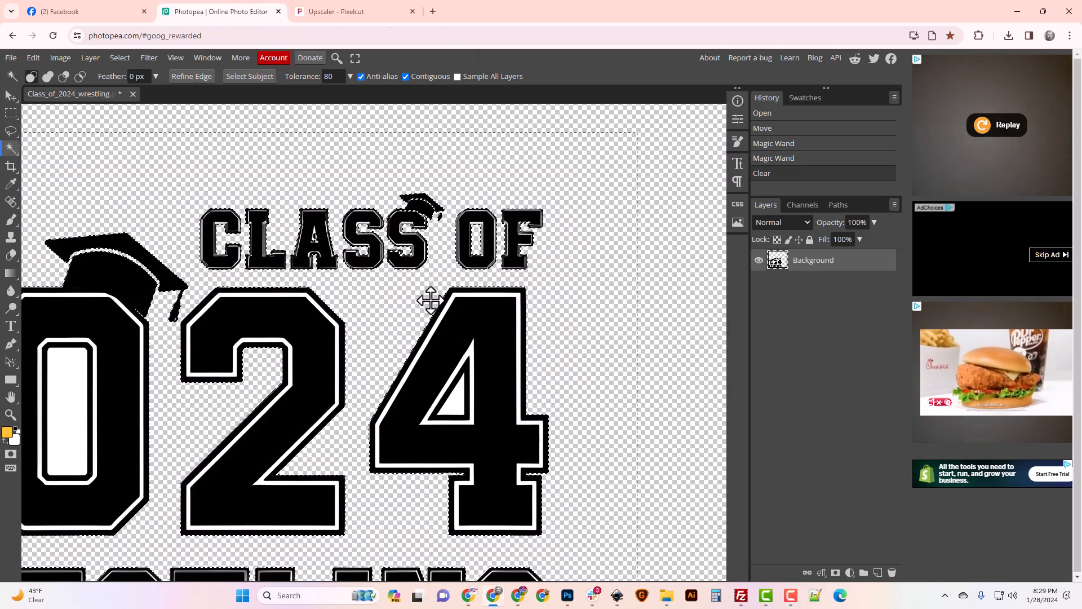
{"action": "key", "text": "ctrl+d"}
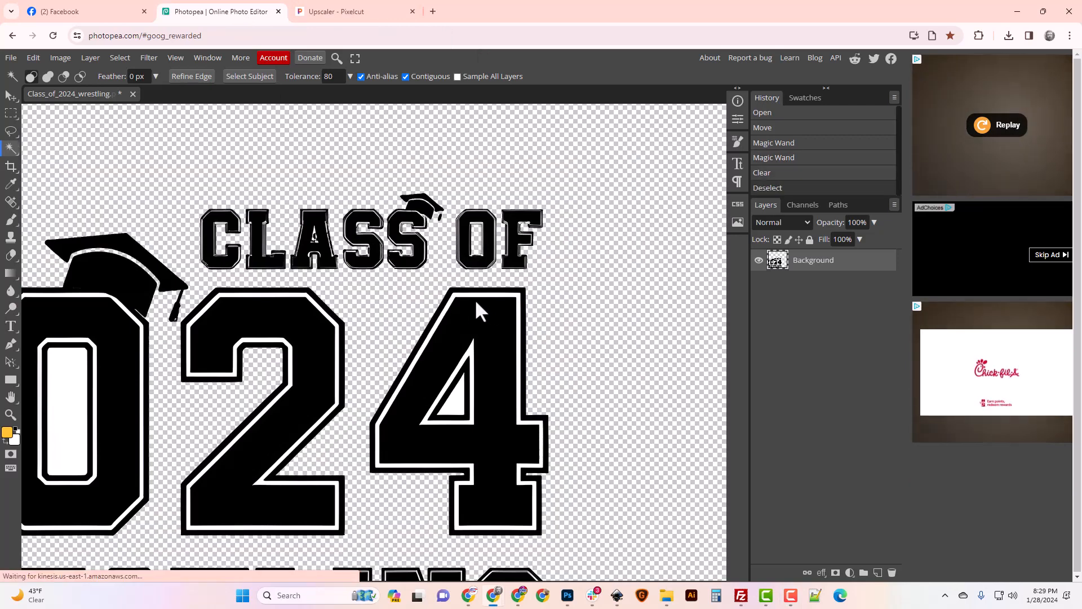
- Lasso and delete the stray marks inside the A of CLASS and in the notch of the F
{"action": "scroll", "coordinate": [323, 257], "scroll_direction": "up", "scroll_amount": 4}
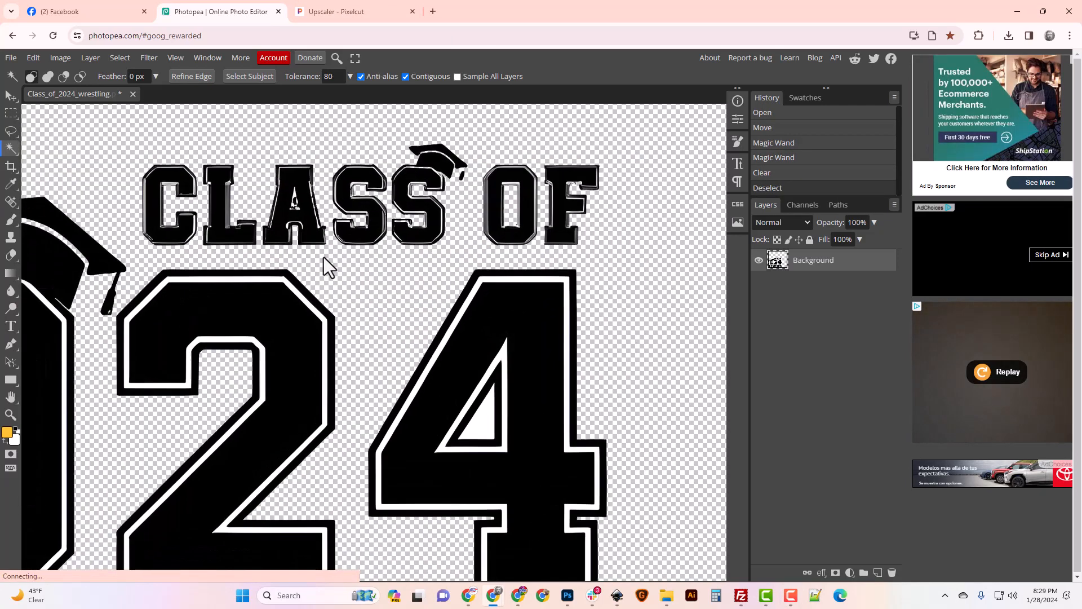
{"action": "scroll", "coordinate": [361, 244], "scroll_direction": "up", "scroll_amount": 3}
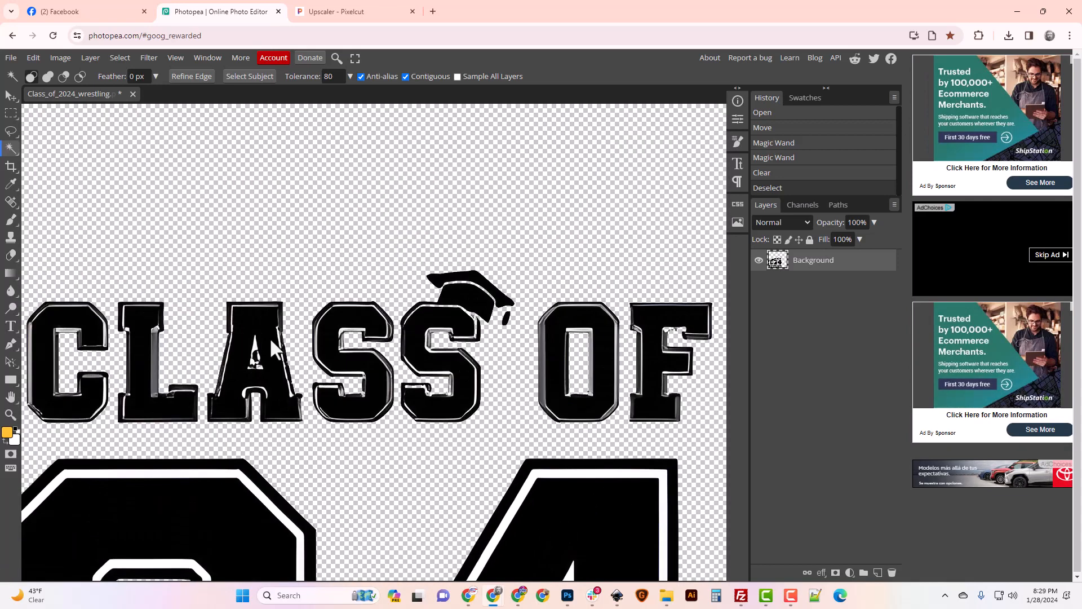
{"action": "left_click", "coordinate": [11, 131]}
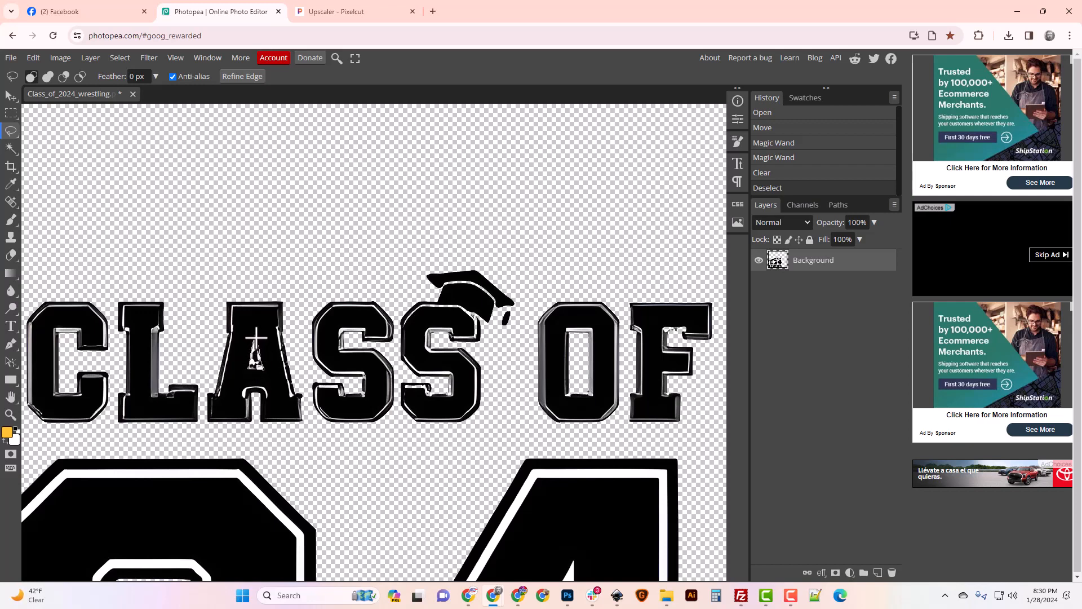
{"action": "left_click_drag", "start_coordinate": [255, 336], "coordinate": [256, 338]}
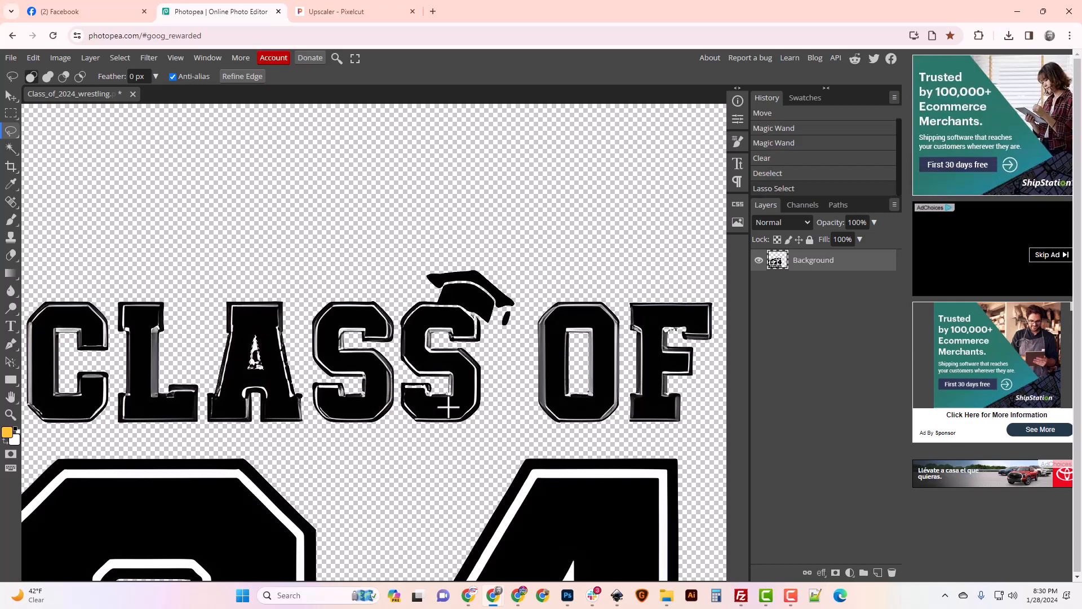
{"action": "key", "text": "Delete"}
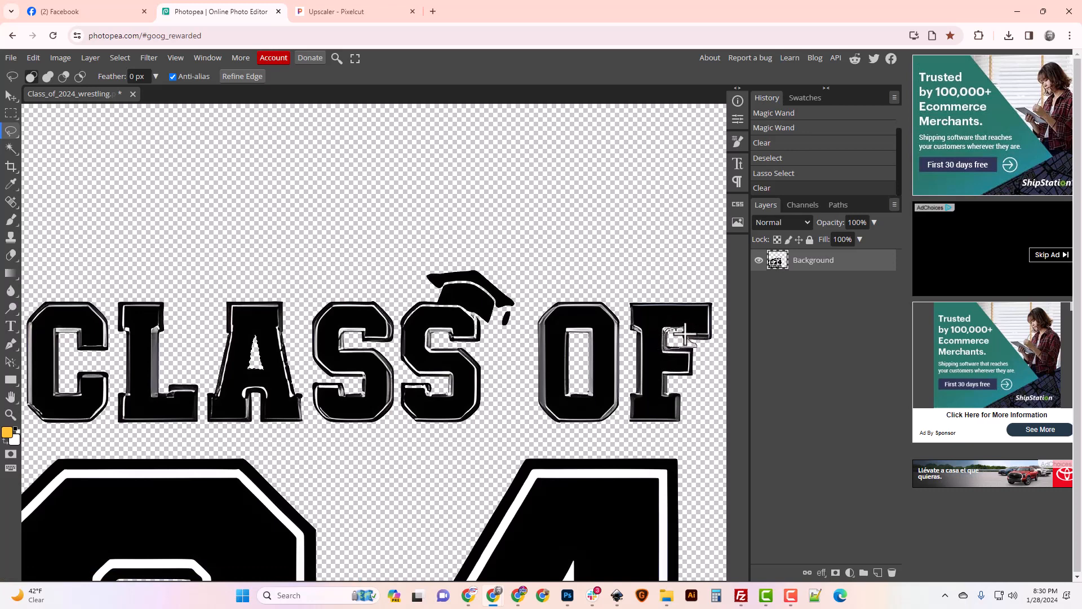
{"action": "left_click_drag", "start_coordinate": [686, 329], "coordinate": [688, 347]}
{"action": "key", "text": "Delete"}
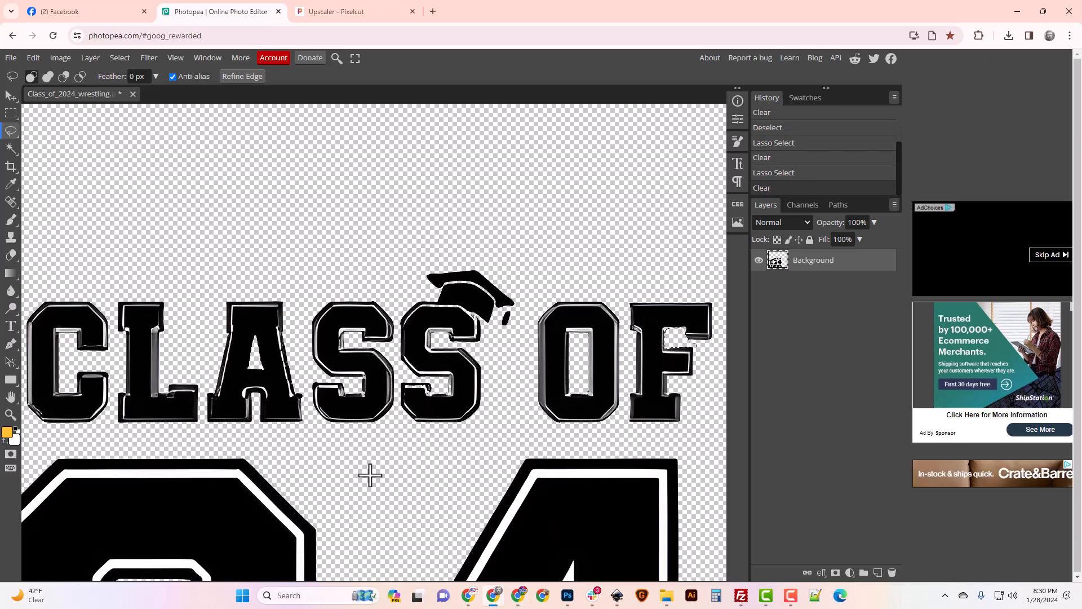
- Lasso the CLASS OF text with its small cap, cut it out and paste it onto a new layer
{"action": "scroll", "coordinate": [363, 473], "scroll_direction": "down", "scroll_amount": 2}
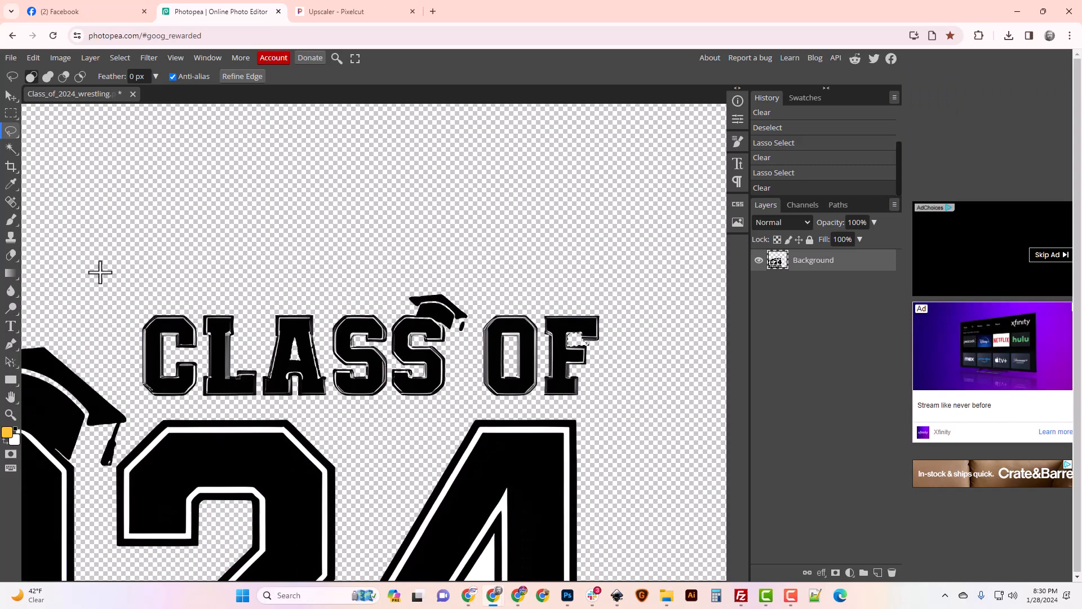
{"action": "mouse_move", "coordinate": [122, 276]}
{"action": "left_mouse_down"}
{"action": "mouse_move", "coordinate": [248, 396]}
{"action": "mouse_move", "coordinate": [289, 399]}
{"action": "left_mouse_up"}
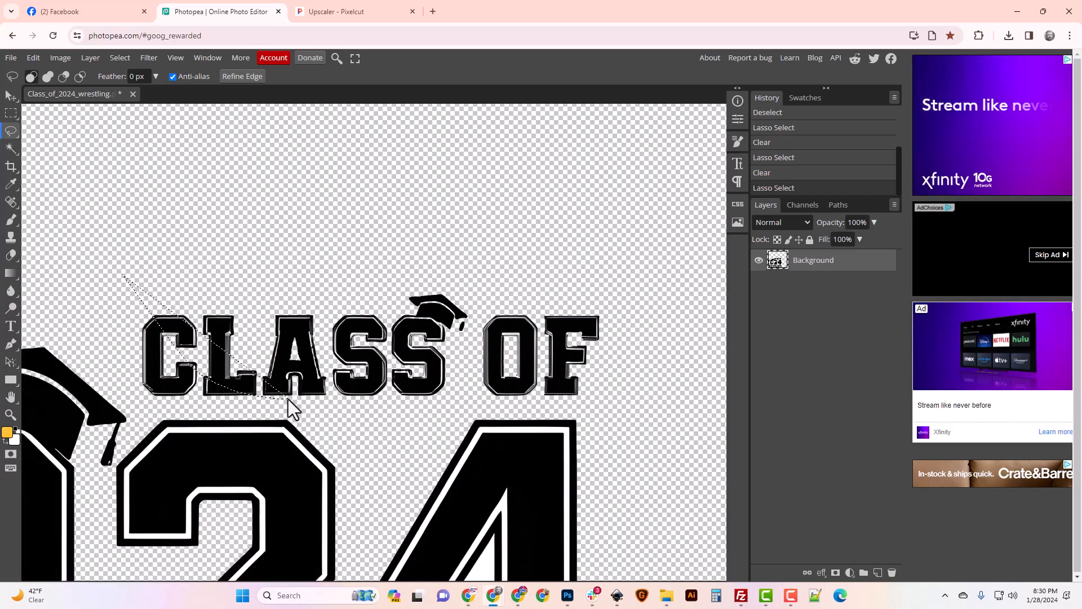
{"action": "mouse_move", "coordinate": [183, 305]}
{"action": "left_mouse_down"}
{"action": "mouse_move", "coordinate": [140, 313]}
{"action": "mouse_move", "coordinate": [126, 366]}
{"action": "mouse_move", "coordinate": [149, 410]}
{"action": "left_mouse_up"}
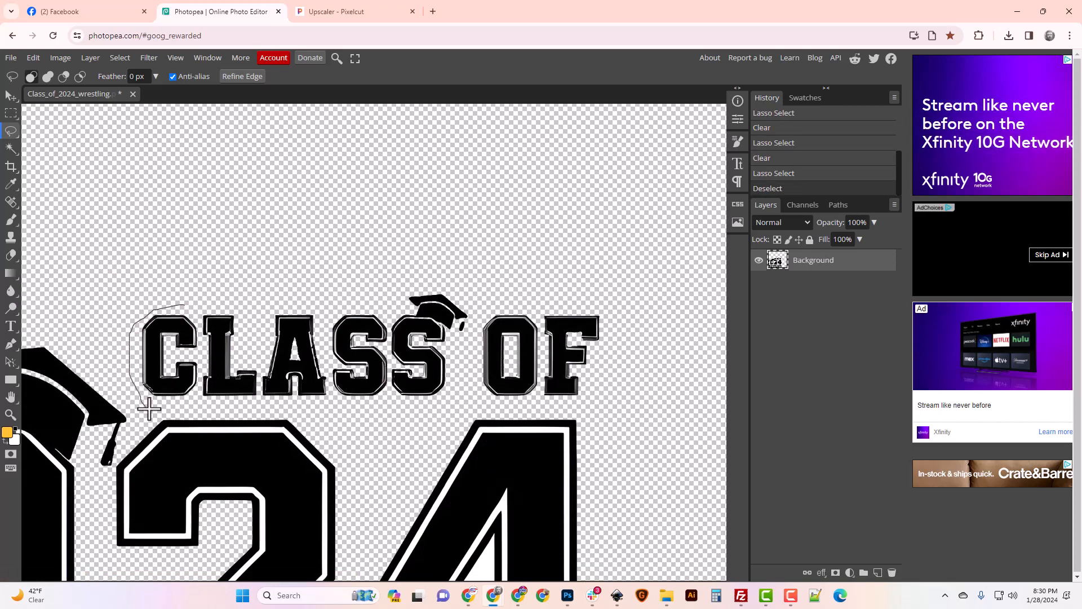
{"action": "mouse_move", "coordinate": [236, 408]}
{"action": "left_mouse_down"}
{"action": "mouse_move", "coordinate": [415, 417]}
{"action": "mouse_move", "coordinate": [465, 399]}
{"action": "left_mouse_up"}
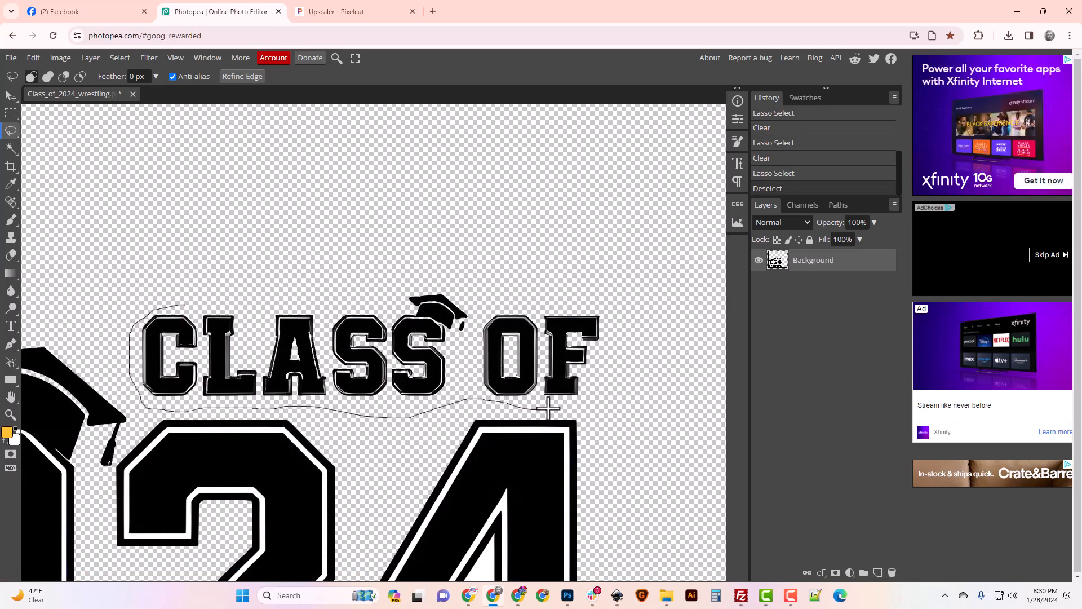
{"action": "left_click_drag", "start_coordinate": [360, 293], "coordinate": [361, 294]}
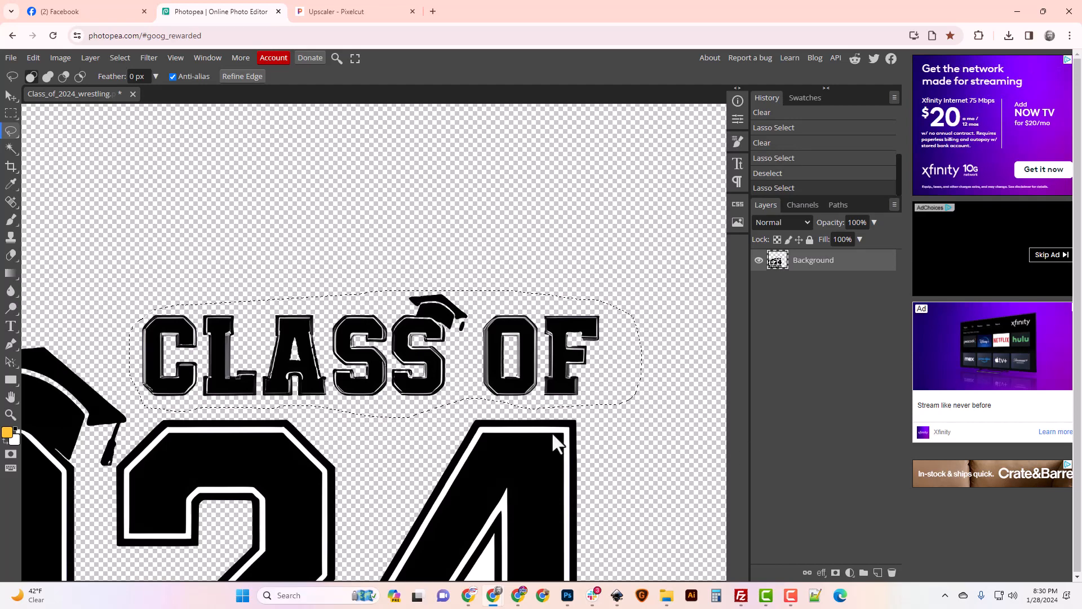
{"action": "key", "text": "Delete"}
{"action": "key", "text": "ctrl+v"}
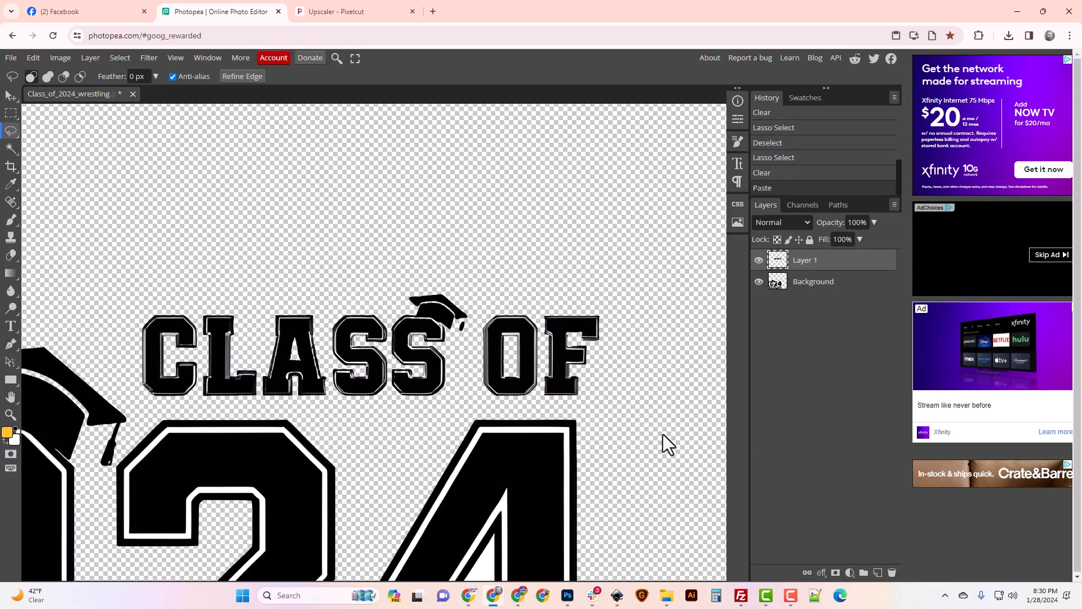
- Apply a black Color Overlay layer style to the CLASS OF layer
{"action": "right_click", "coordinate": [812, 262]}
{"action": "left_click", "coordinate": [823, 269]}
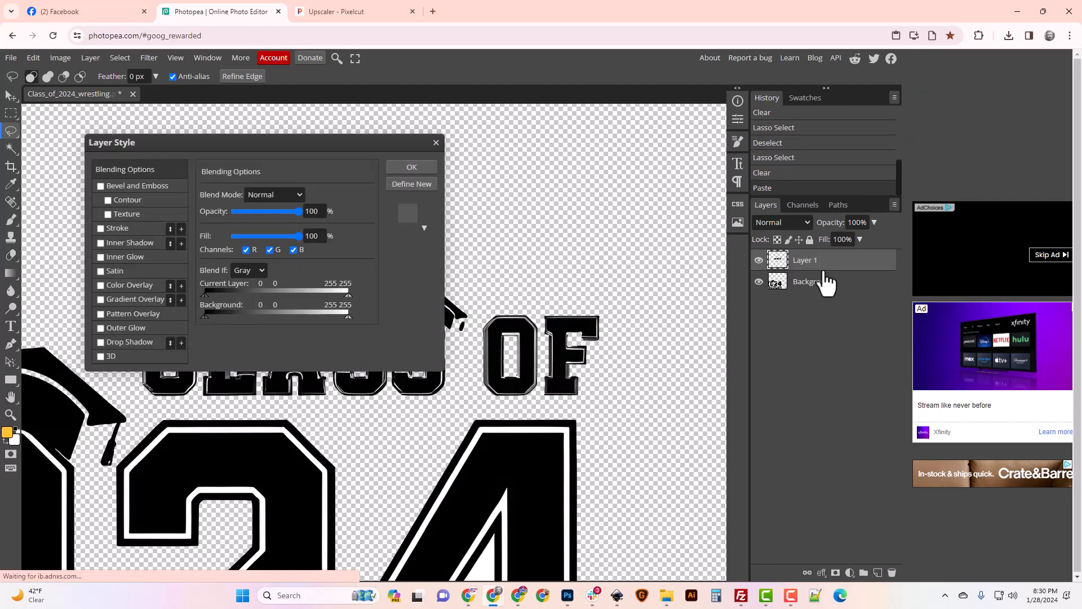
{"action": "left_click", "coordinate": [104, 286]}
{"action": "left_click", "coordinate": [411, 168]}
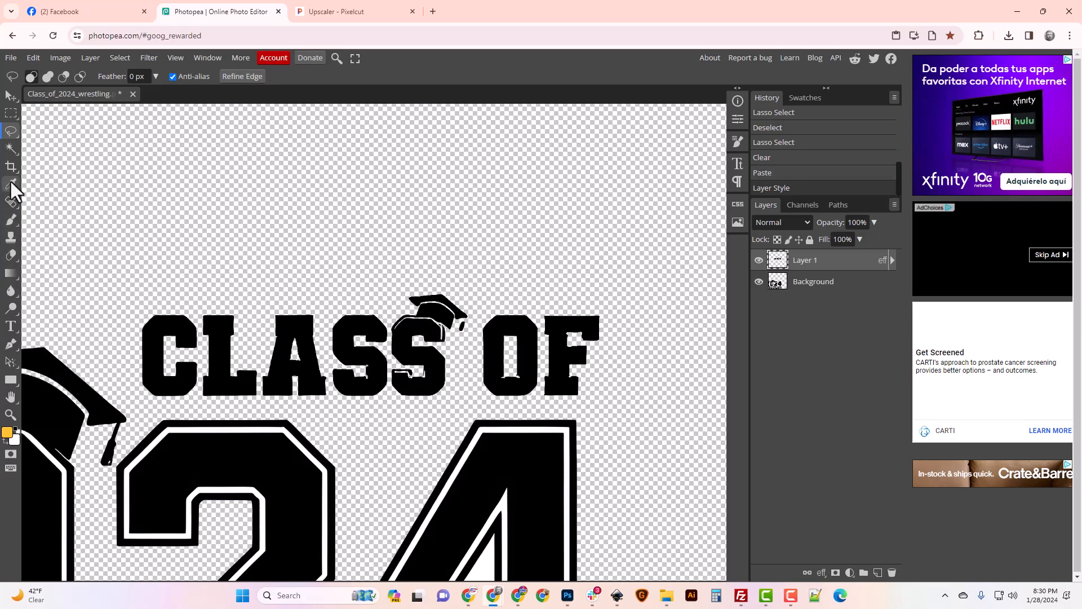
- Paint over the white gaps in the lower hook of the second S of CLASS with the Brush tool
{"action": "left_click", "coordinate": [11, 220]}
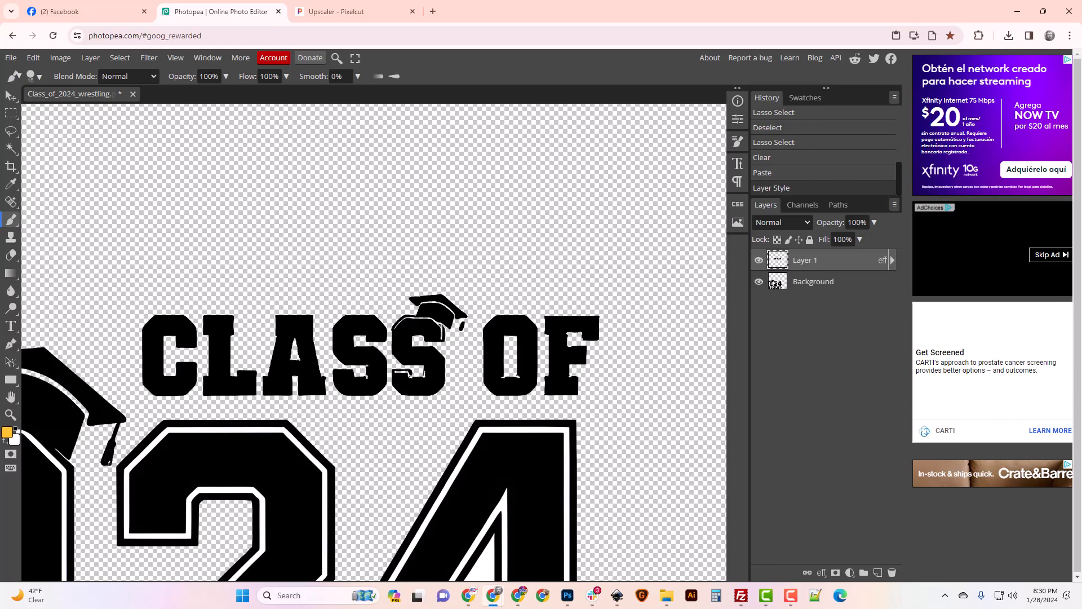
{"action": "scroll", "coordinate": [373, 342], "scroll_direction": "up", "scroll_amount": 4}
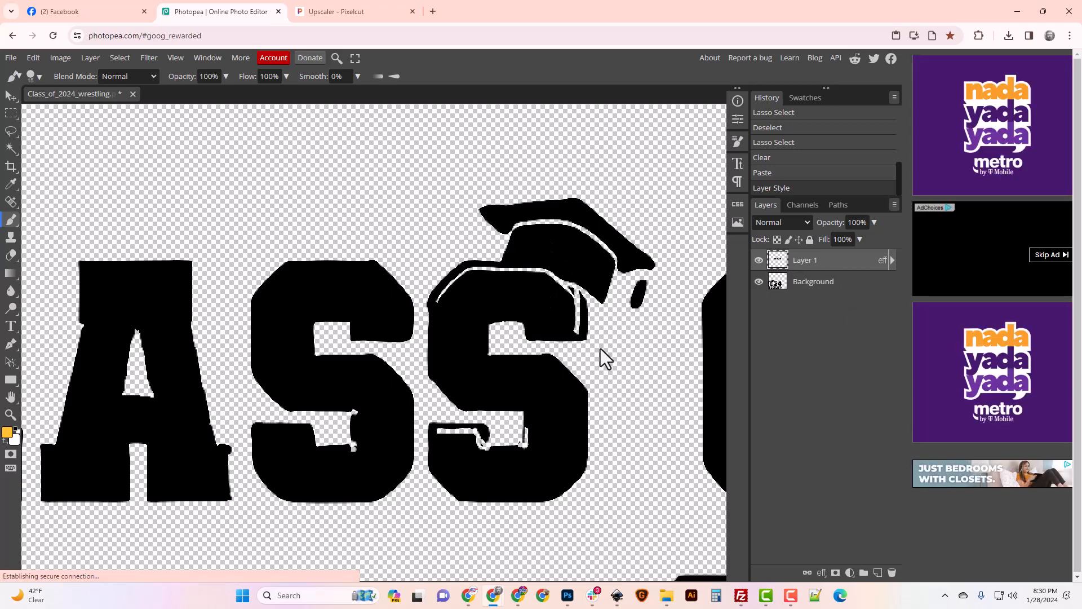
{"action": "left_click_drag", "start_coordinate": [575, 334], "coordinate": [576, 329]}
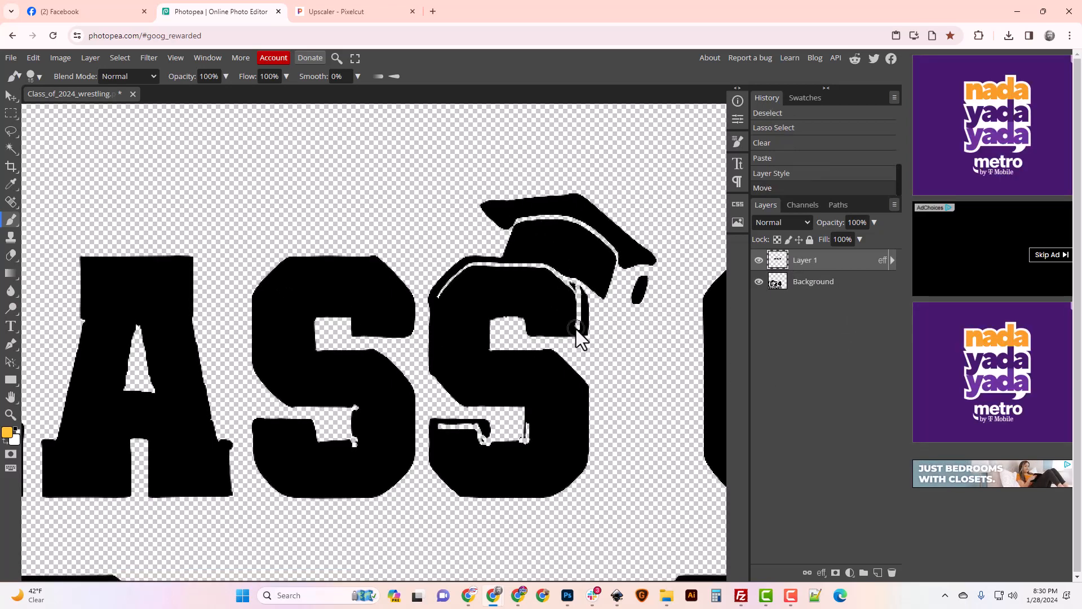
{"action": "key", "text": "ctrl+z"}
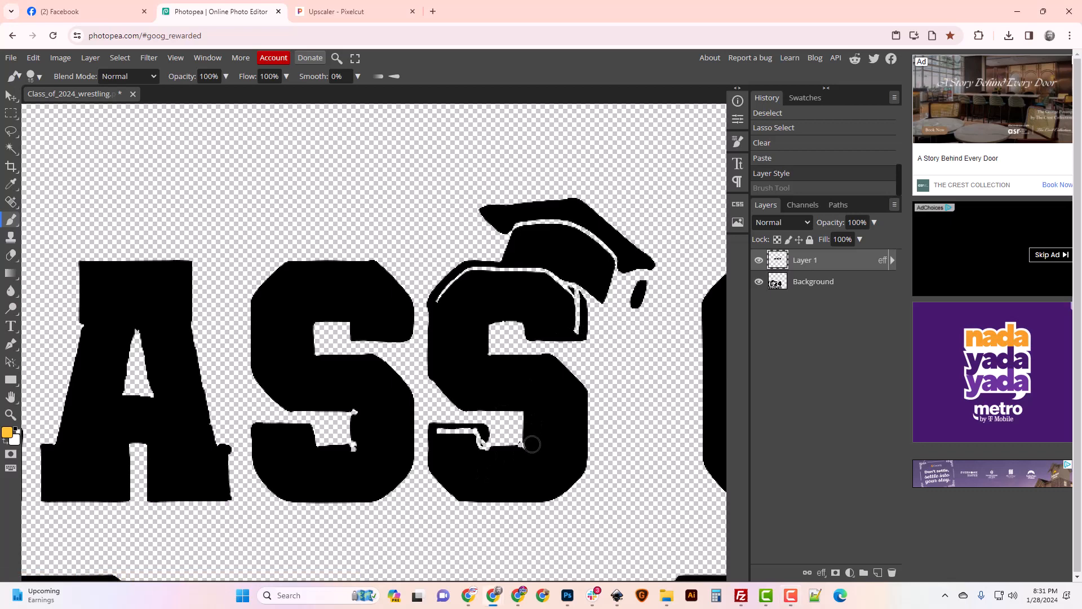
{"action": "left_click_drag", "start_coordinate": [521, 447], "coordinate": [483, 450]}
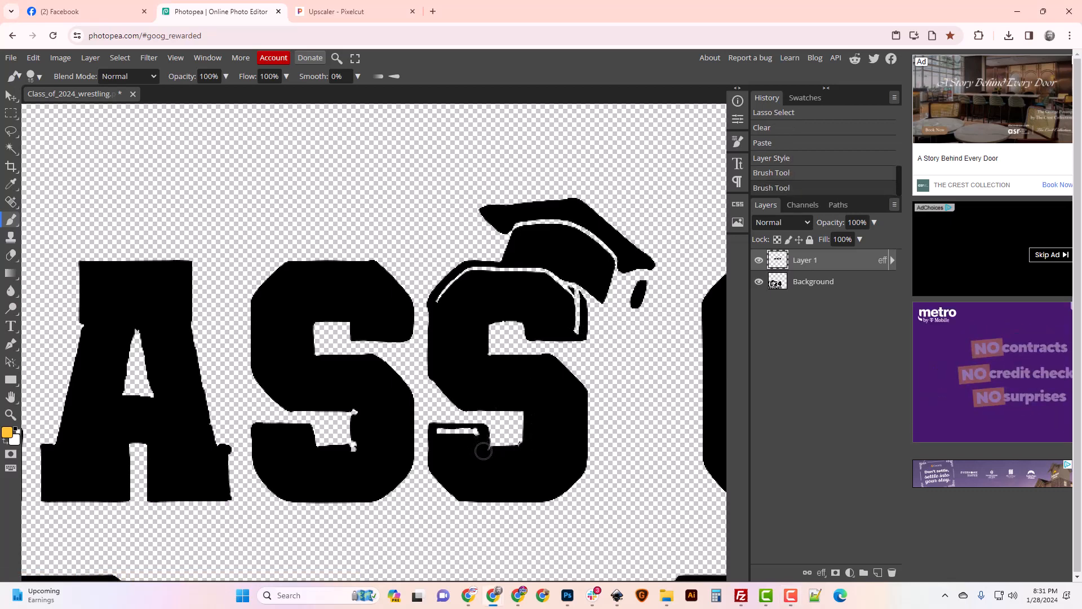
{"action": "left_click", "coordinate": [485, 453]}
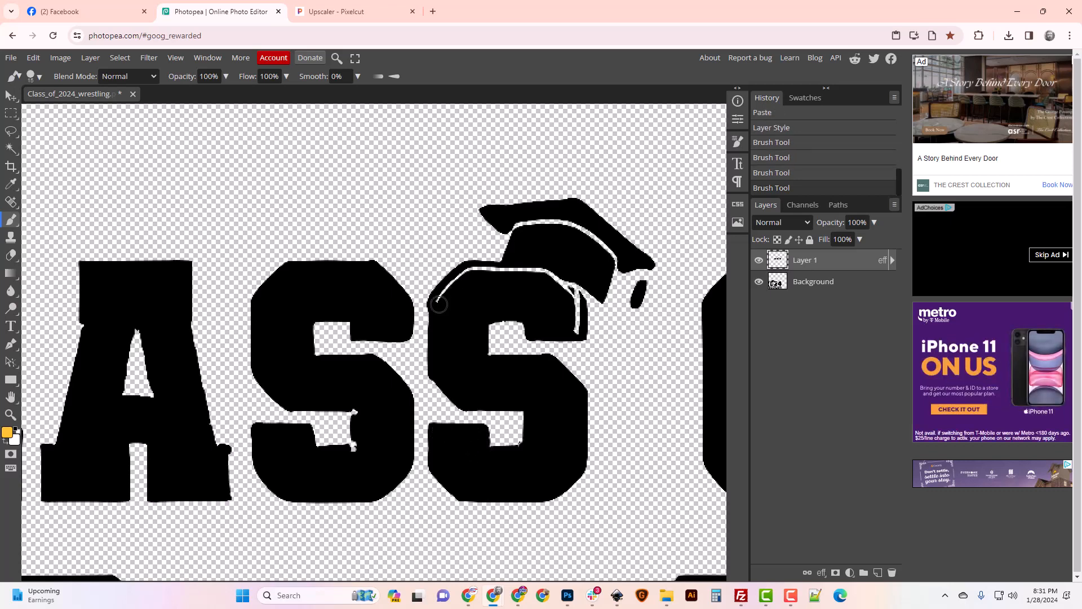
- Brush over the white line along the upper curve and outer edge of the second S, and the rough notch of the first S
{"action": "mouse_move", "coordinate": [438, 307]}
{"action": "left_mouse_down"}
{"action": "mouse_move", "coordinate": [469, 273]}
{"action": "mouse_move", "coordinate": [519, 274]}
{"action": "left_mouse_up"}
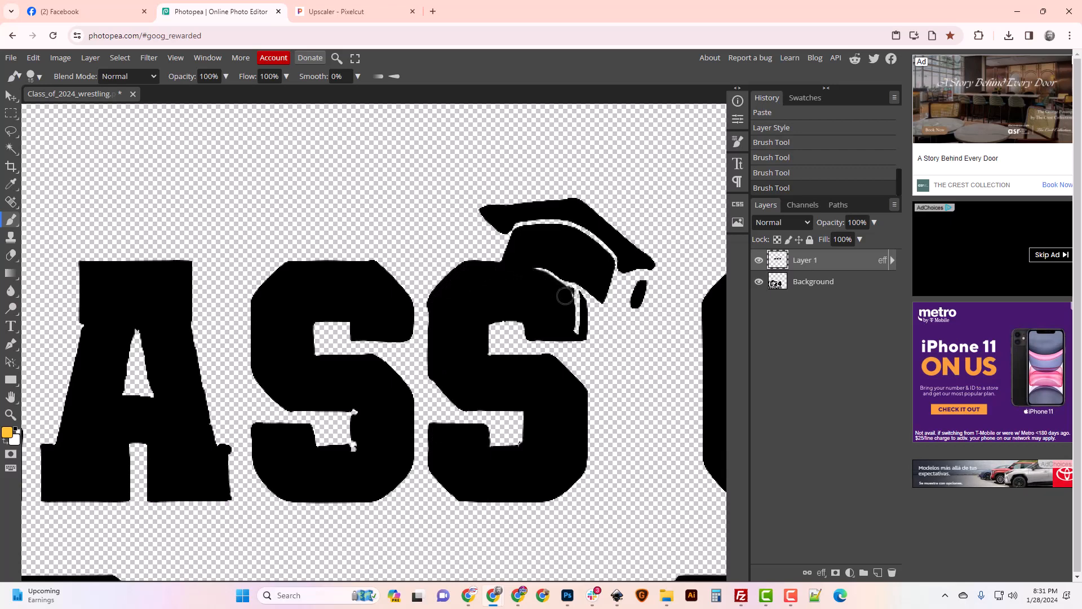
{"action": "left_click_drag", "start_coordinate": [571, 299], "coordinate": [575, 328]}
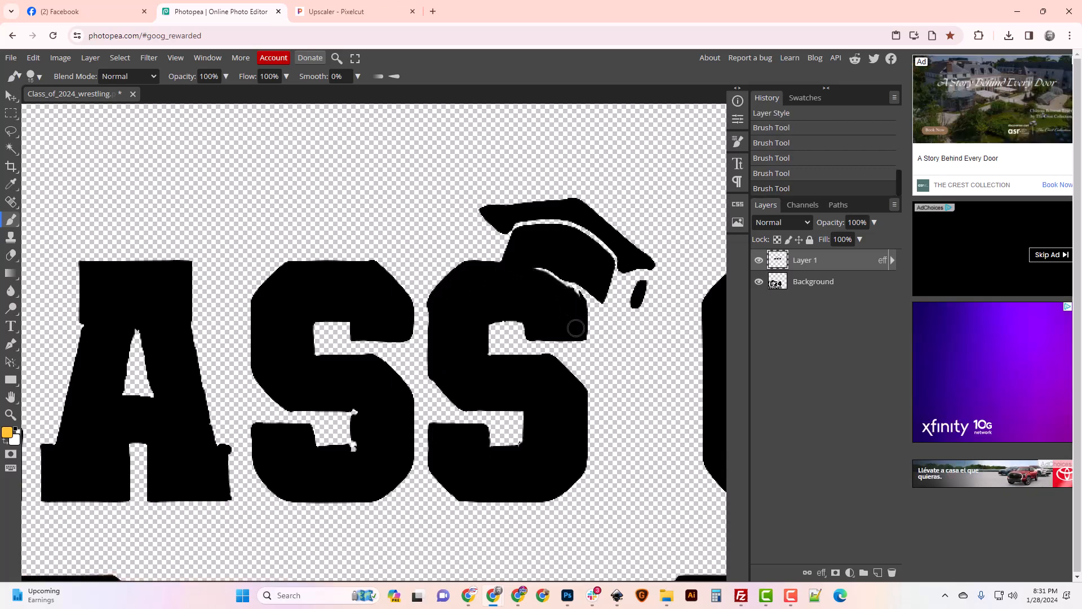
{"action": "left_click", "coordinate": [549, 286]}
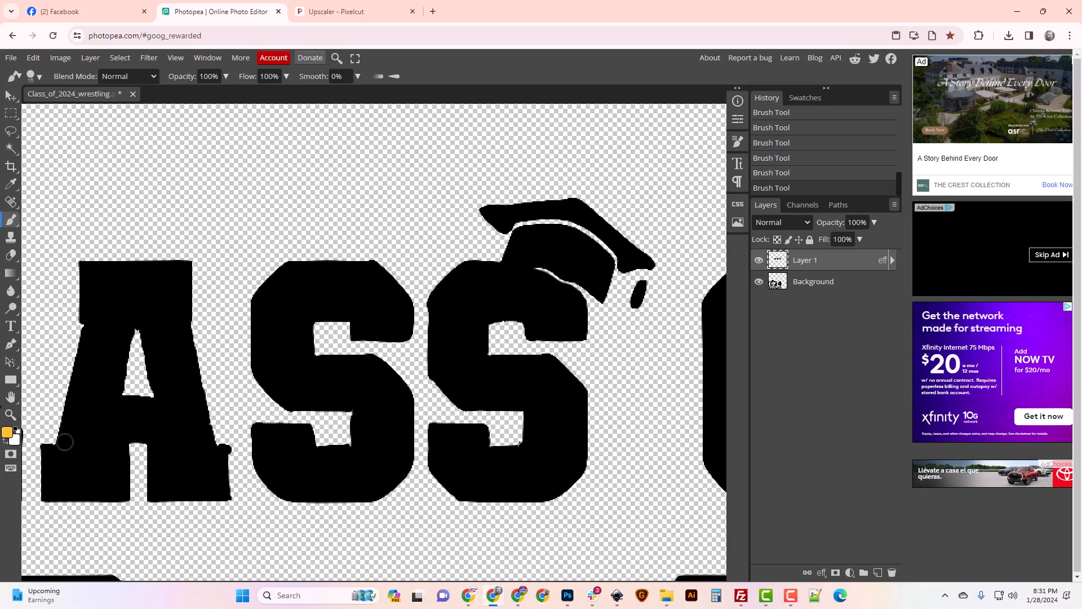
- Brush over the stray gaps at the base of the O's inner opening in OF
{"action": "left_click", "coordinate": [10, 395]}
{"action": "left_click_drag", "start_coordinate": [141, 390], "coordinate": [191, 323]}
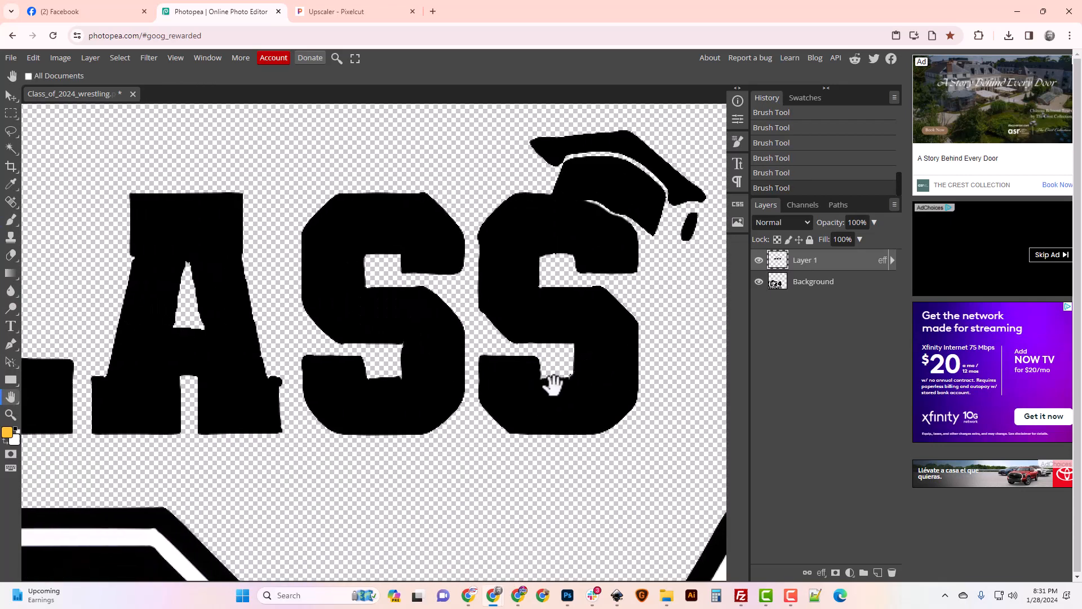
{"action": "left_click_drag", "start_coordinate": [553, 384], "coordinate": [217, 380]}
{"action": "left_click_drag", "start_coordinate": [647, 391], "coordinate": [527, 393]}
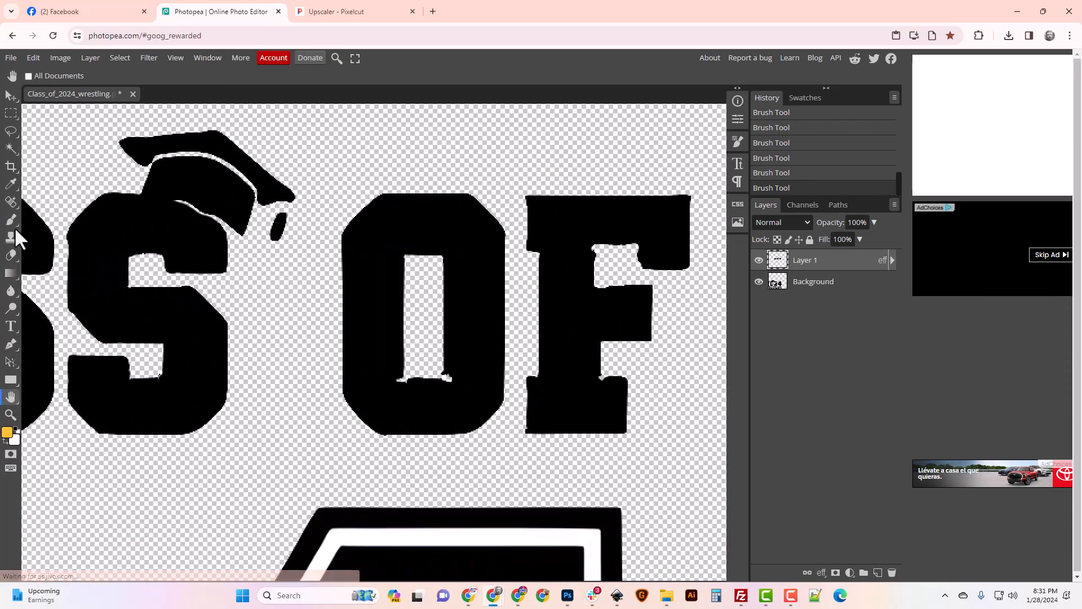
{"action": "left_click", "coordinate": [12, 220]}
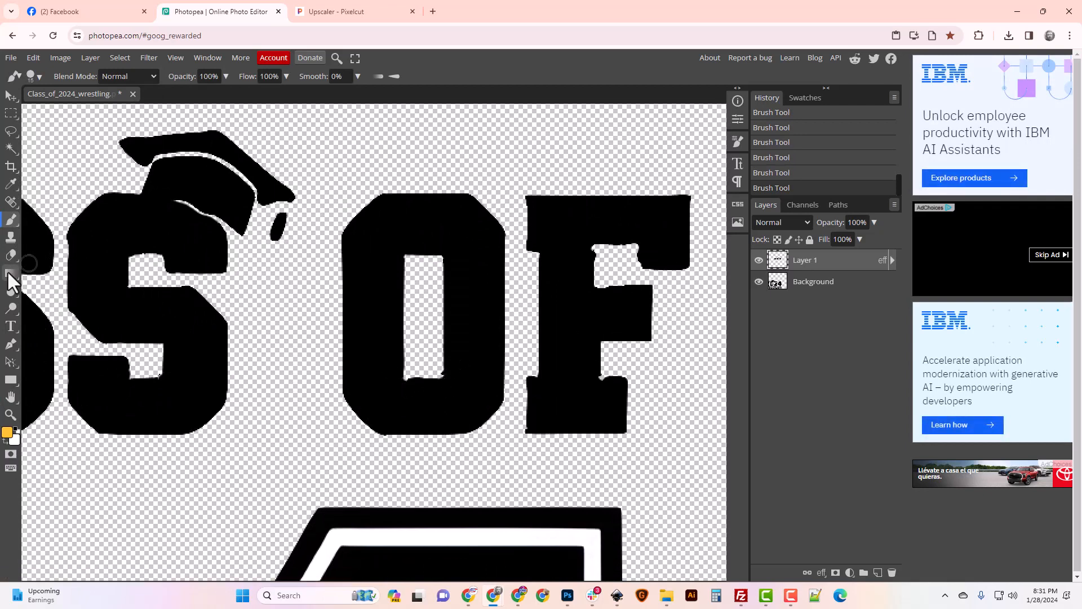
- Erase the black fragment at the canvas's lower edge below WRESTLING on the Background layer, using an enlarged eraser
{"action": "left_click", "coordinate": [13, 396]}
{"action": "scroll", "coordinate": [461, 304], "scroll_direction": "down", "scroll_amount": 10}
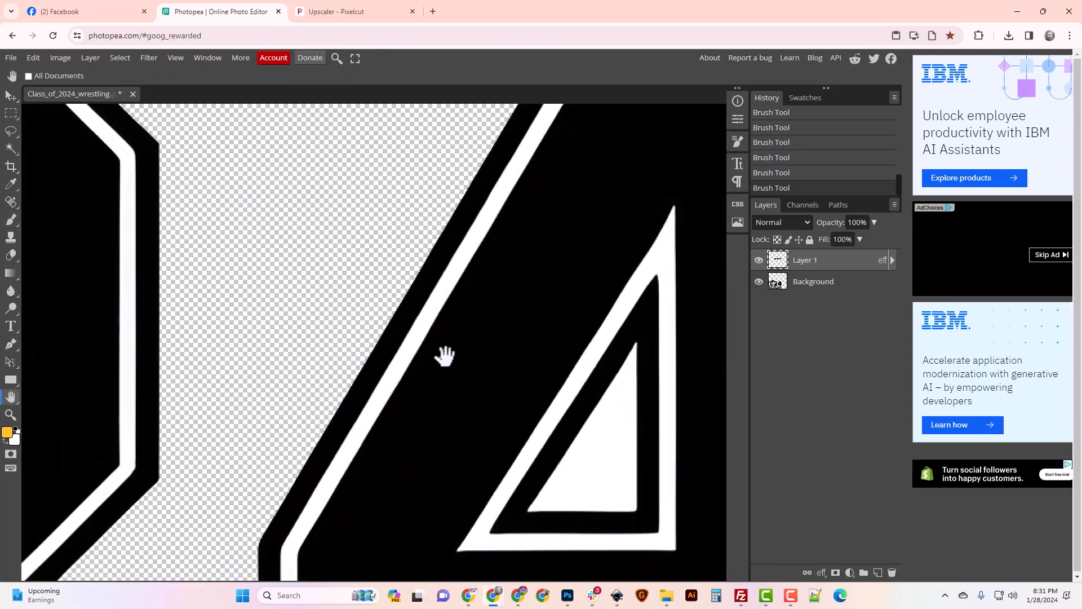
{"action": "scroll", "coordinate": [442, 354], "scroll_direction": "down", "scroll_amount": 5}
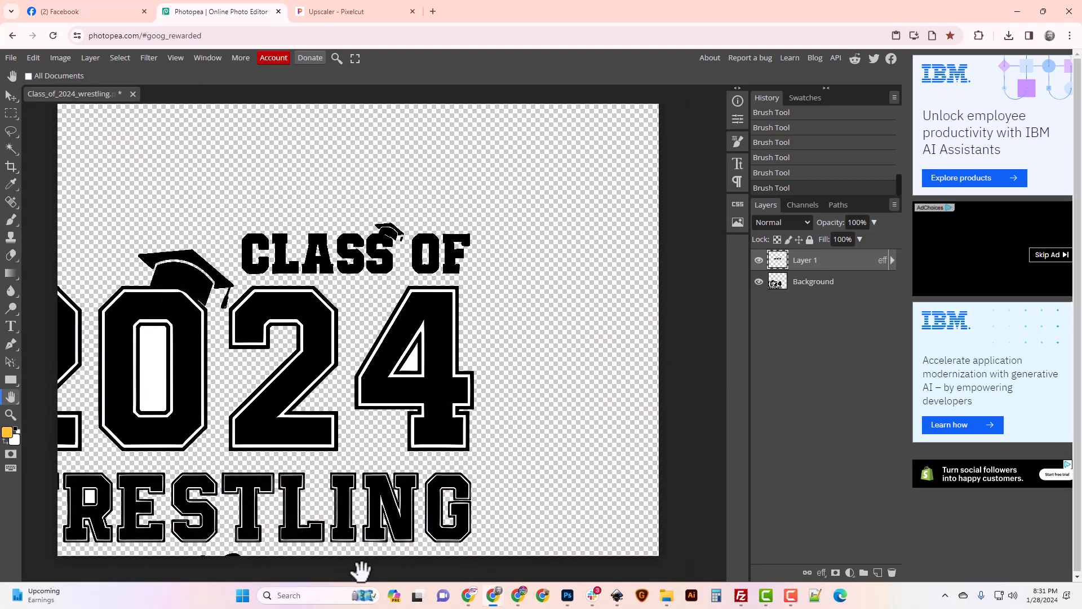
{"action": "left_click", "coordinate": [11, 256]}
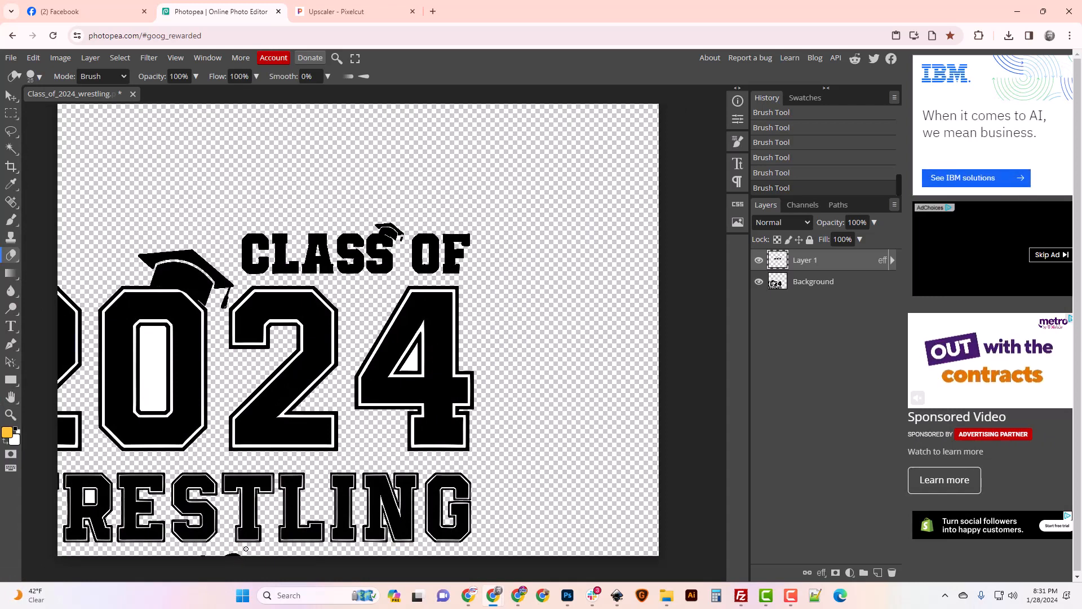
{"action": "key", "text": "bracketright"}
{"action": "key", "text": "bracketright"}
{"action": "key", "text": "bracketright"}
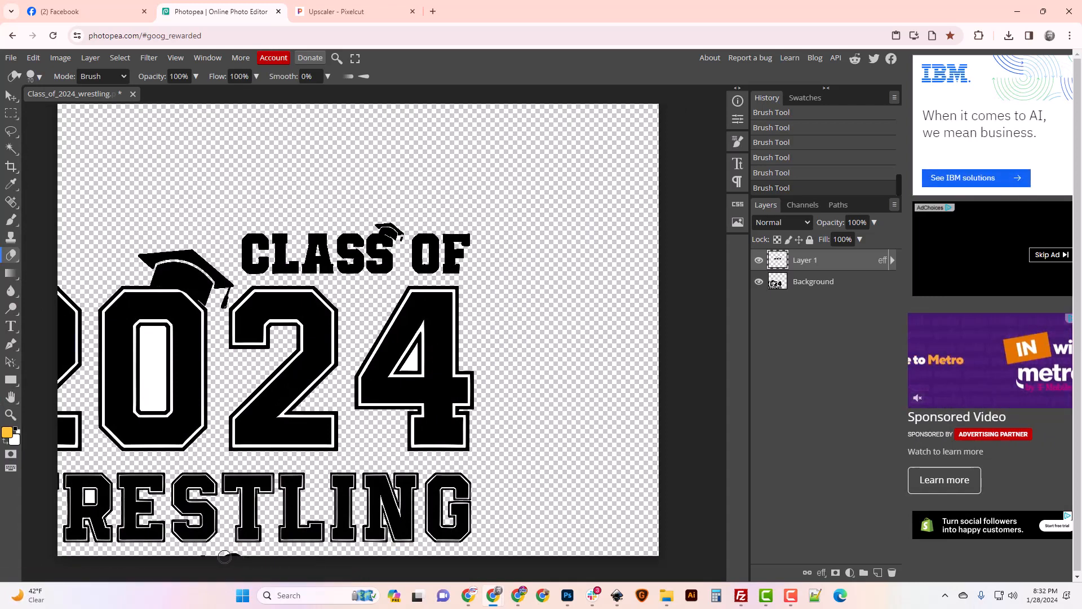
{"action": "left_click", "coordinate": [236, 557]}
{"action": "left_click", "coordinate": [810, 283]}
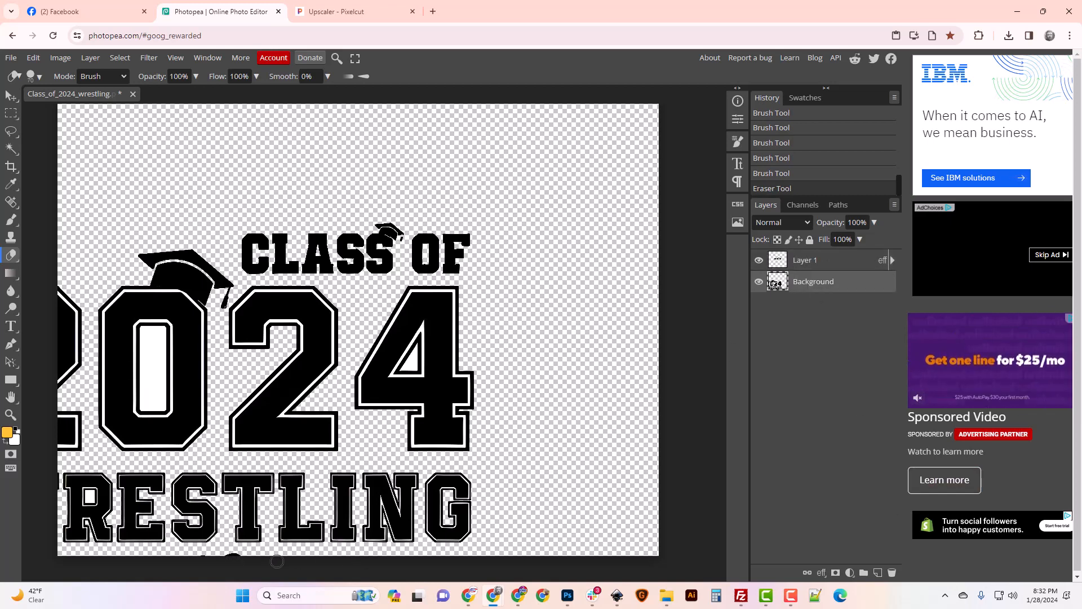
{"action": "left_click_drag", "start_coordinate": [244, 556], "coordinate": [197, 560]}
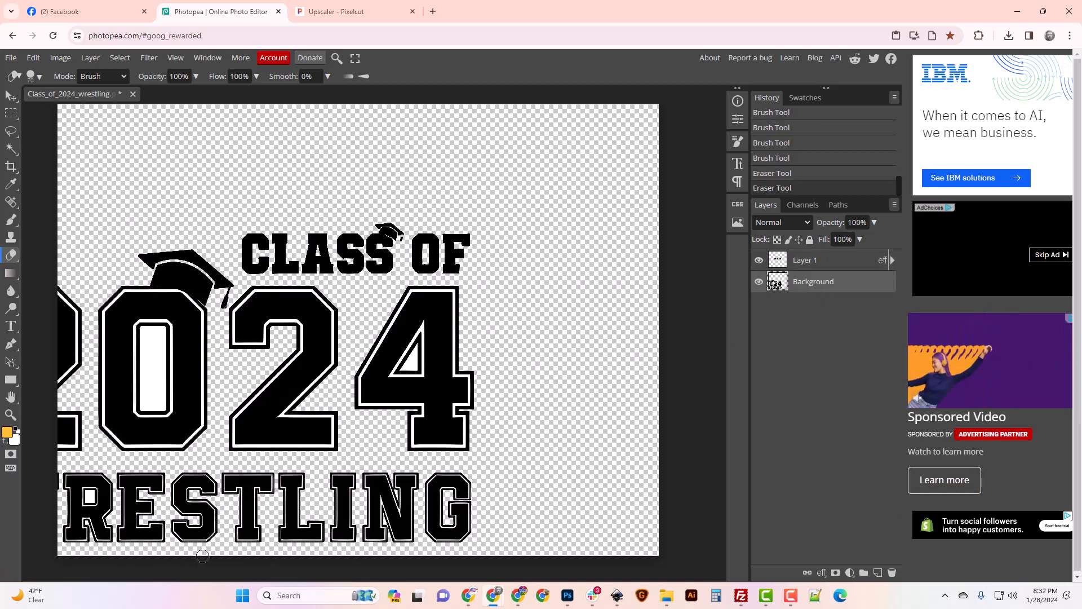
- Try to trim the transparent margins from all four sides of the canvas
{"action": "left_click", "coordinate": [60, 58]}
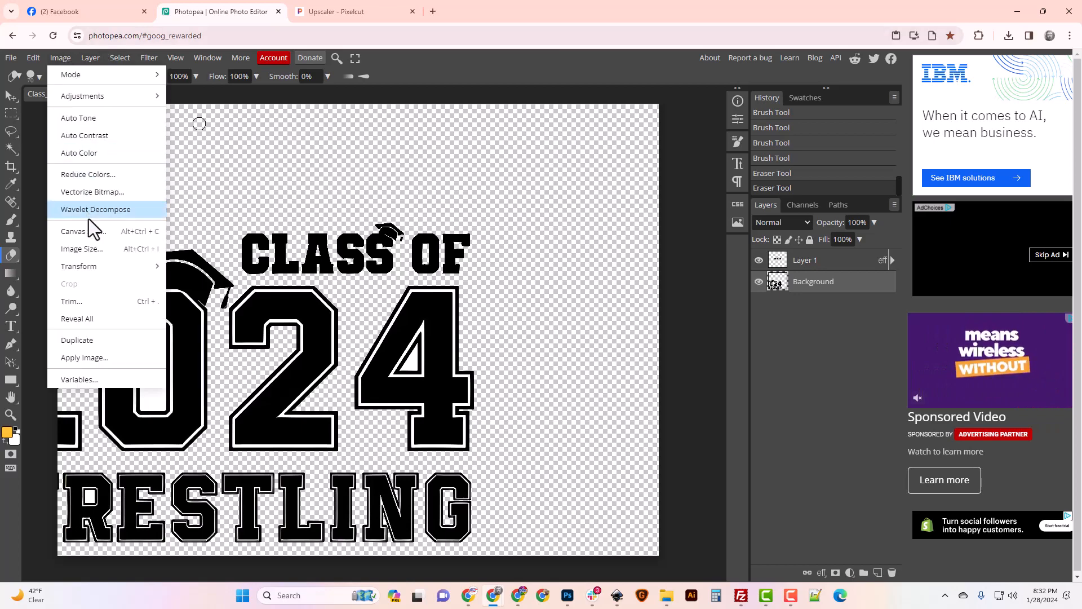
{"action": "left_click", "coordinate": [97, 299]}
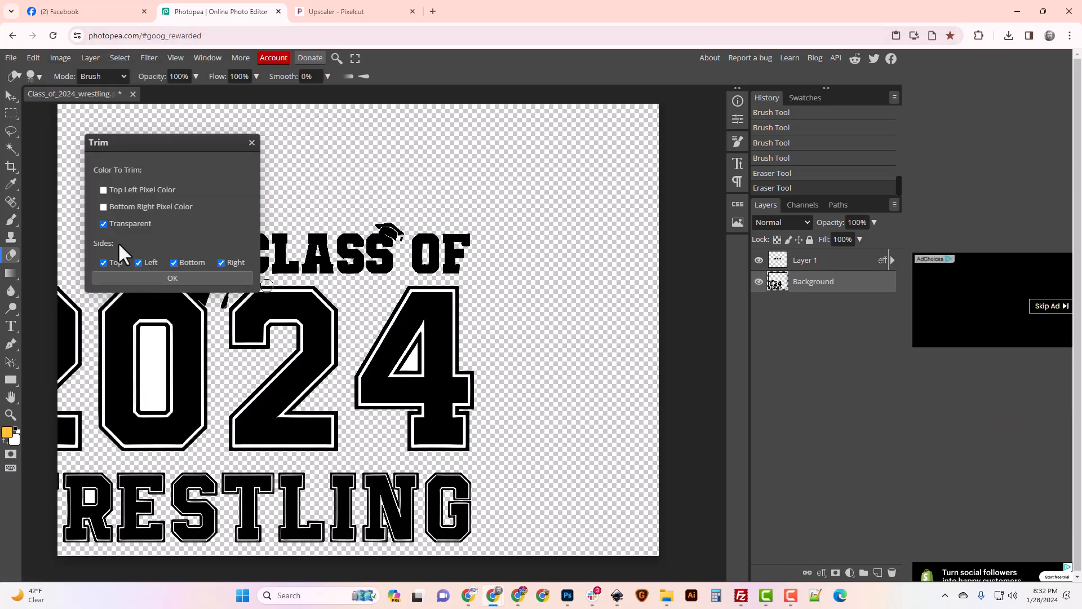
{"action": "left_click", "coordinate": [174, 277]}
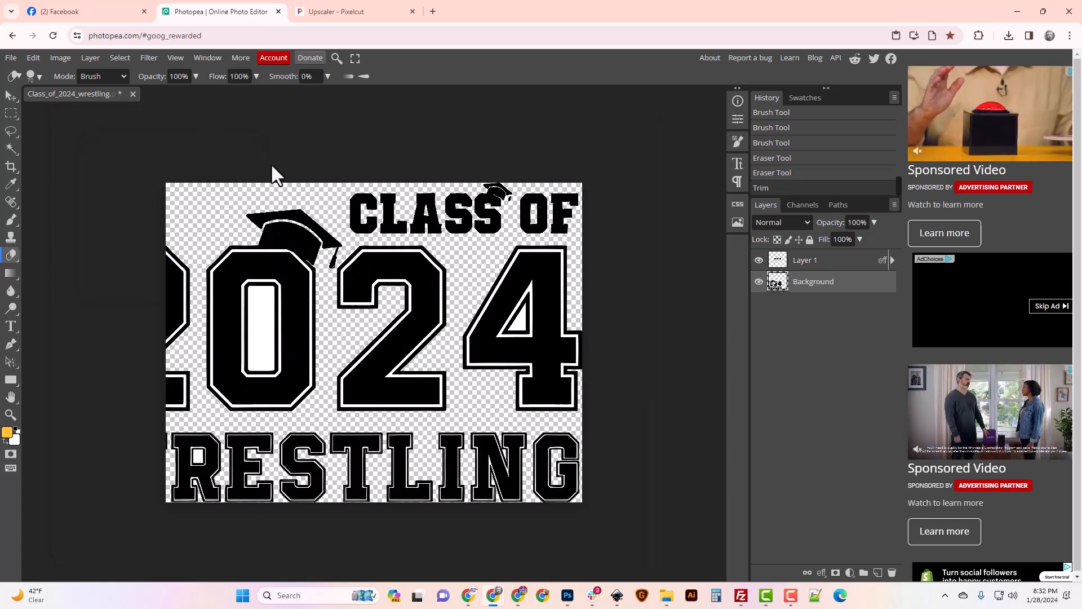
{"action": "key", "text": "ctrl+z"}
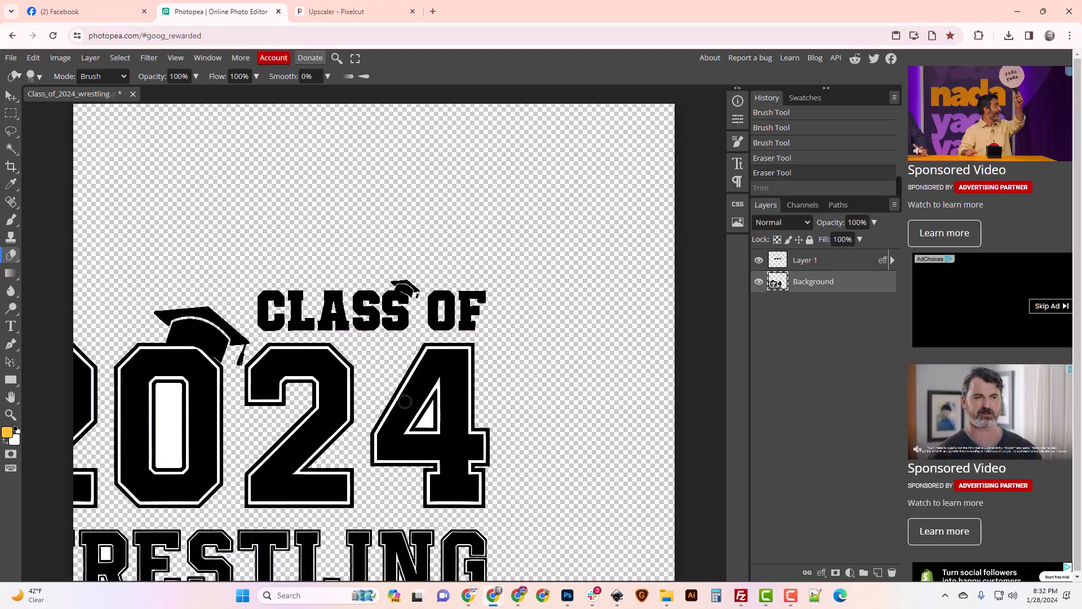
- Move the artwork up and to the right so the full 2024 and WRESTLING lettering fits within the canvas
{"action": "left_click", "coordinate": [11, 96]}
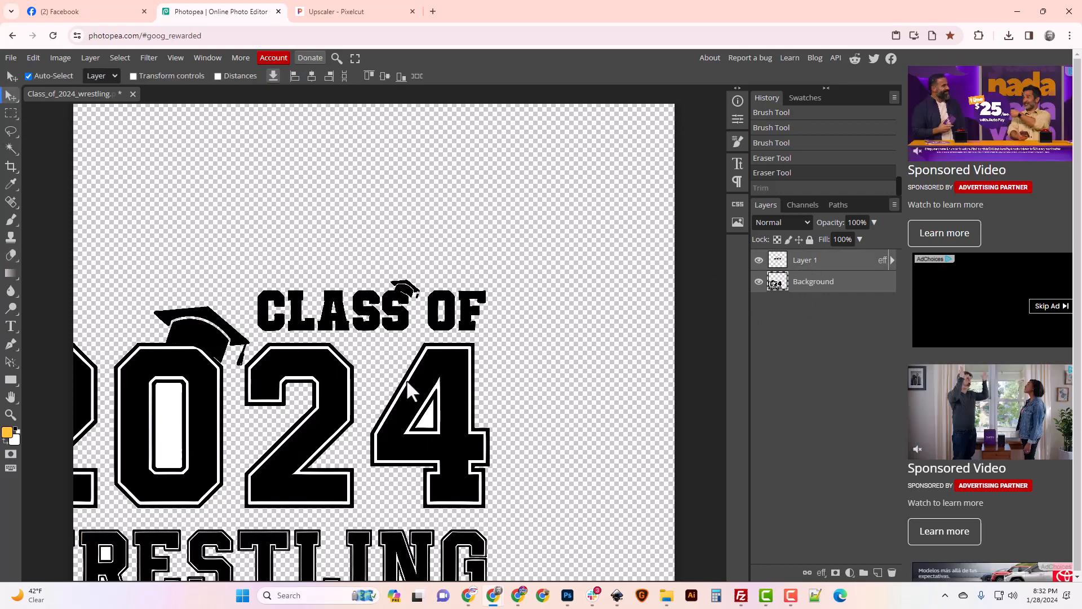
{"action": "left_click_drag", "start_coordinate": [406, 379], "coordinate": [554, 211]}
{"action": "scroll", "coordinate": [494, 420], "scroll_direction": "down", "scroll_amount": 5}
{"action": "scroll", "coordinate": [493, 421], "scroll_direction": "up", "scroll_amount": 5}
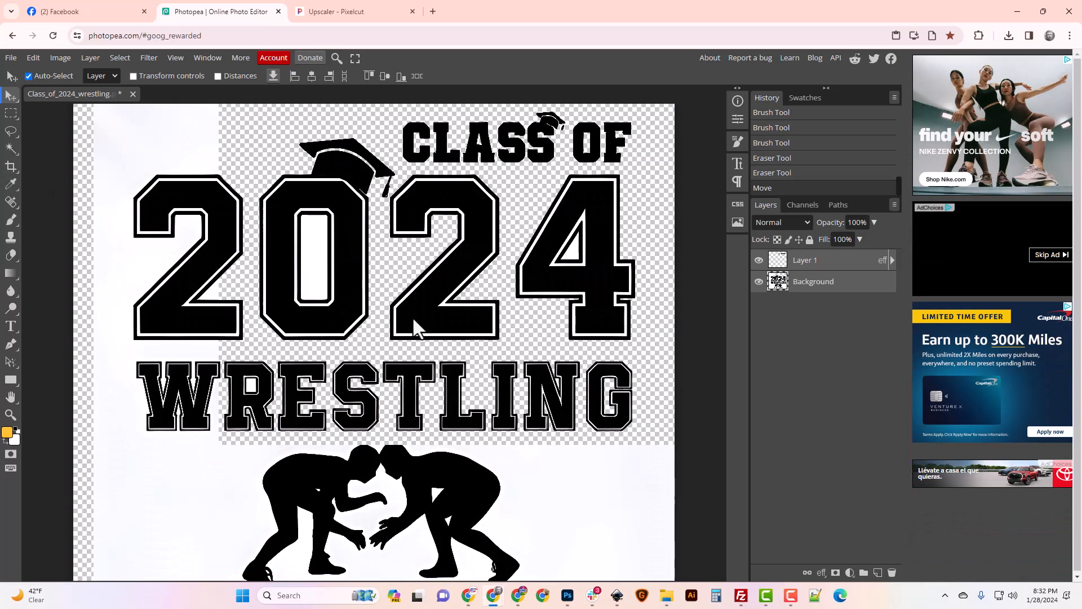
- Create a new blank layer and place it beneath the Background layer
{"action": "key", "text": "ctrl+shift+n"}
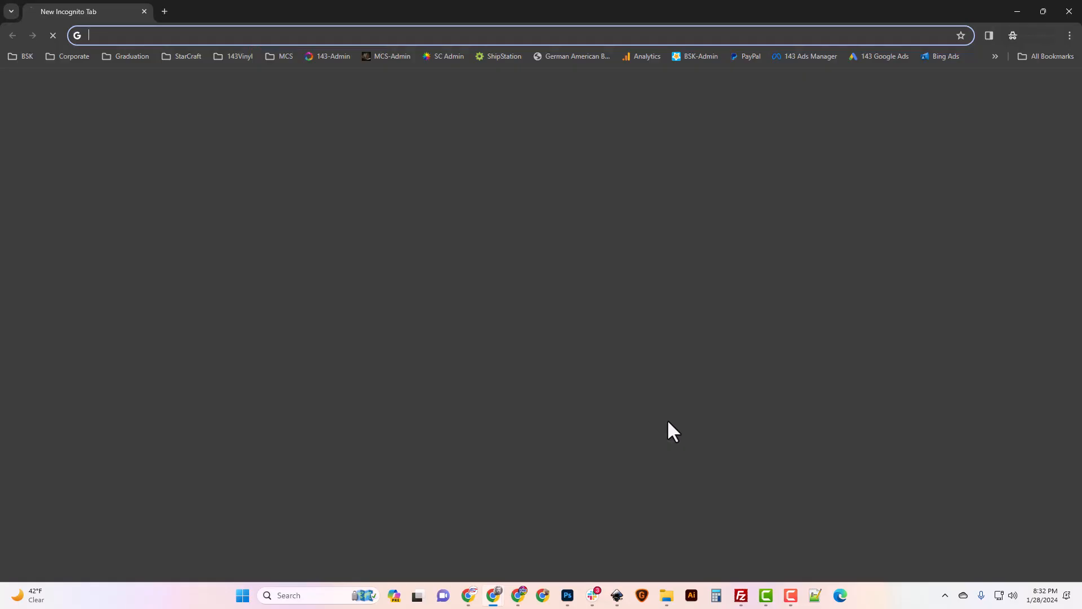
{"action": "left_click", "coordinate": [1060, 10]}
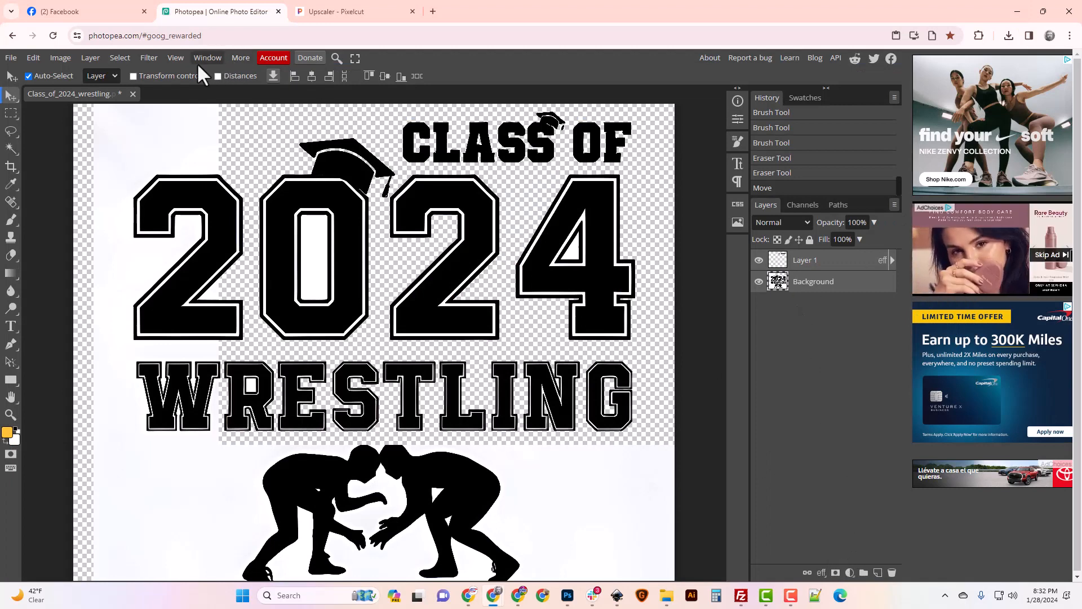
{"action": "left_click", "coordinate": [94, 58]}
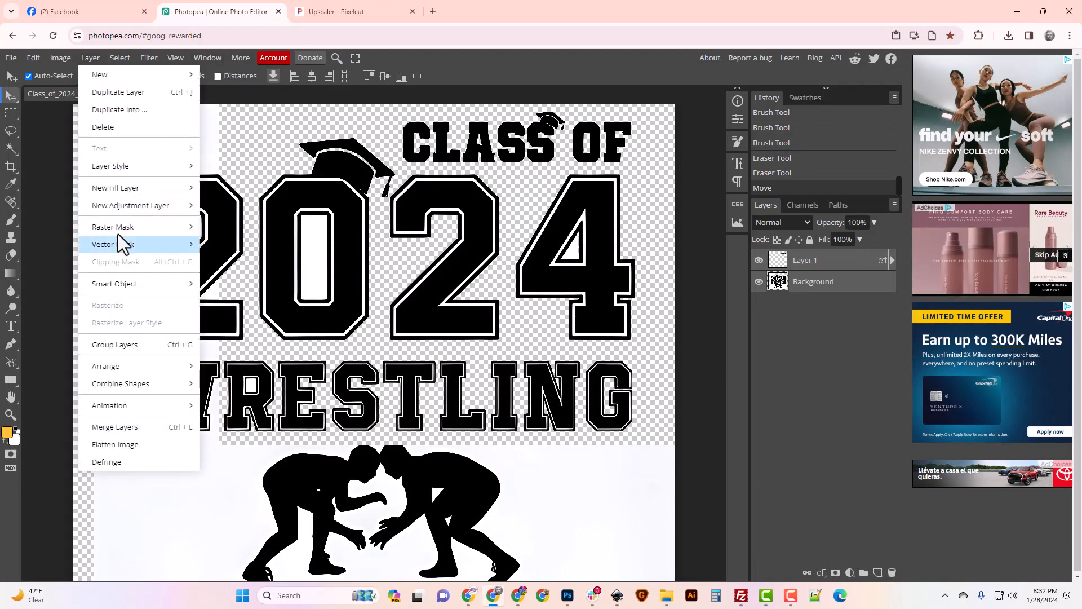
{"action": "mouse_move", "coordinate": [181, 76]}
{"action": "left_click", "coordinate": [265, 77]}
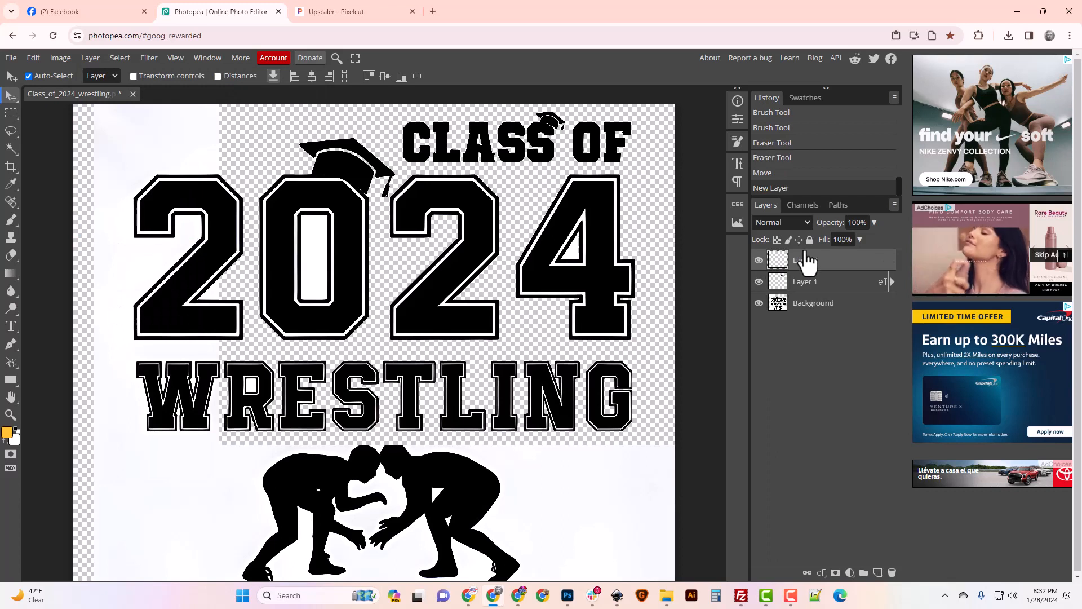
{"action": "left_click_drag", "start_coordinate": [806, 260], "coordinate": [818, 314]}
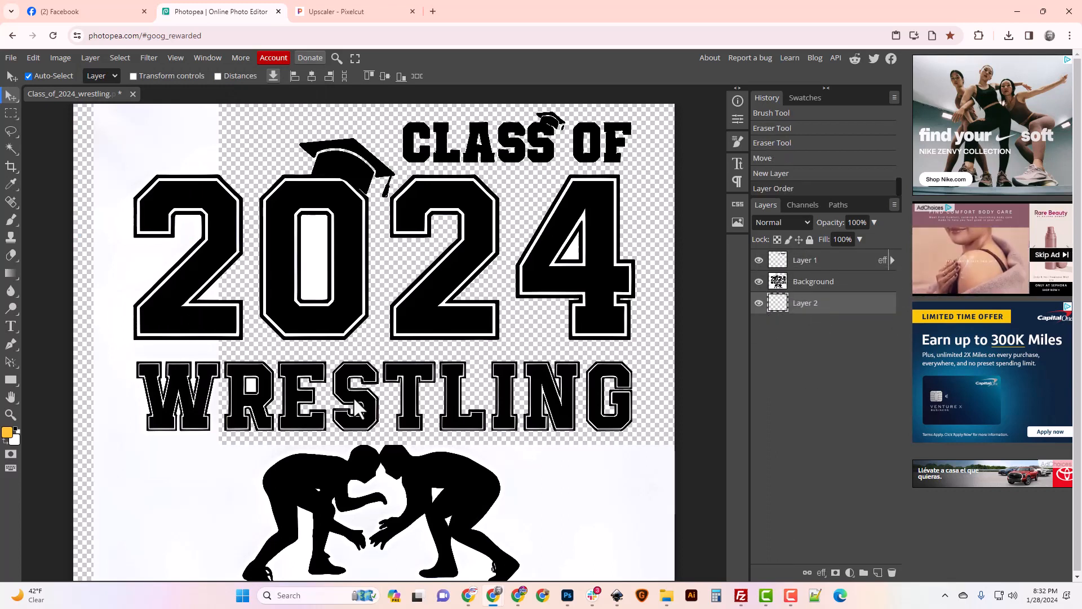
- Set the foreground color to white (ffffff) and fill the new bottom layer with it using the Paint Bucket
{"action": "right_click", "coordinate": [12, 275]}
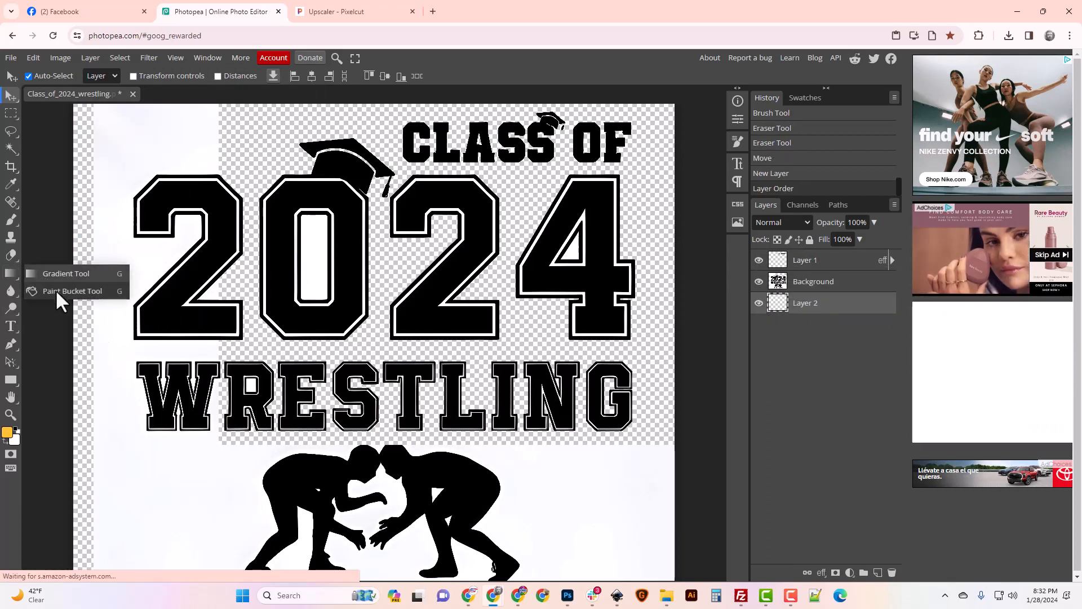
{"action": "left_click", "coordinate": [55, 289]}
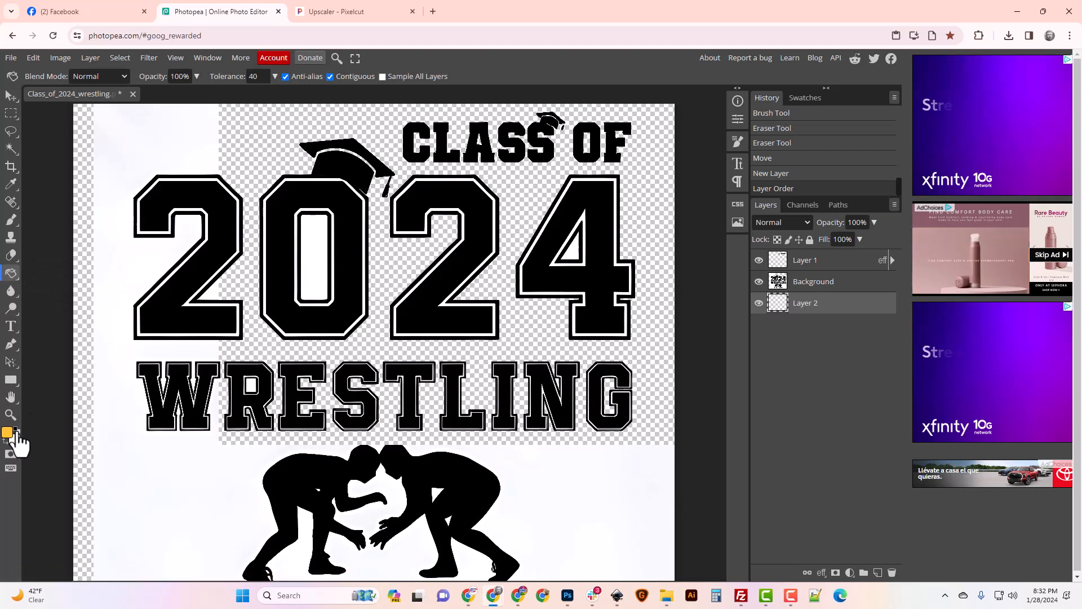
{"action": "left_click", "coordinate": [16, 435]}
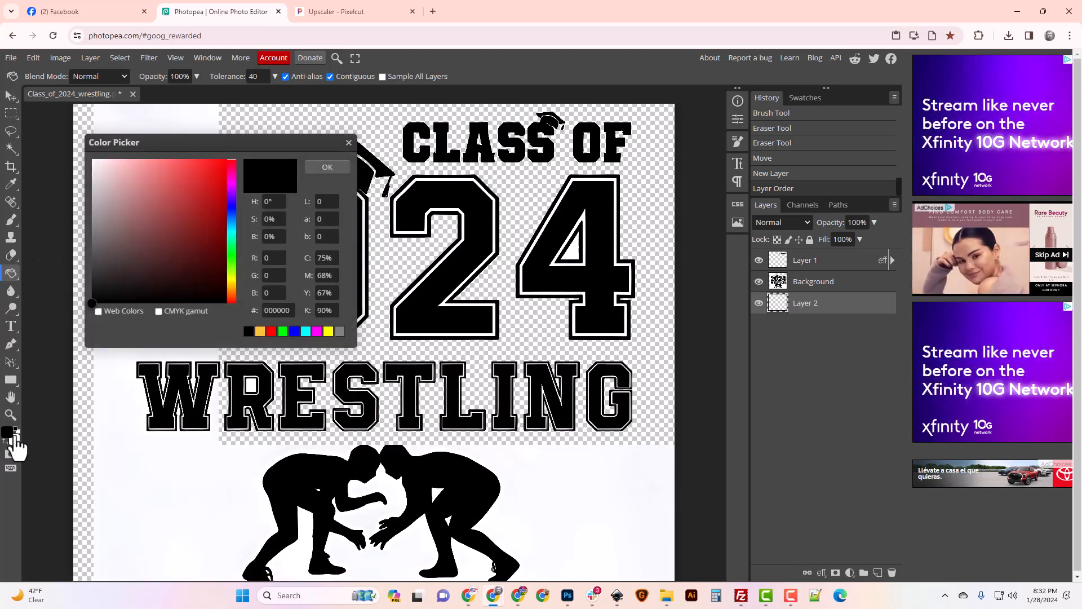
{"action": "left_click", "coordinate": [93, 160]}
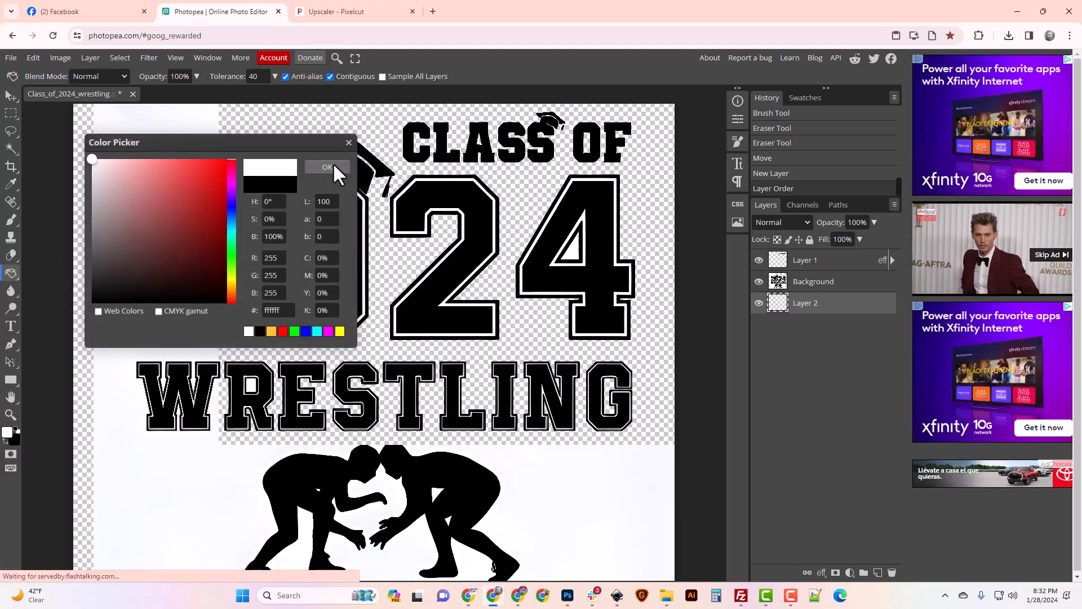
{"action": "left_click", "coordinate": [327, 167]}
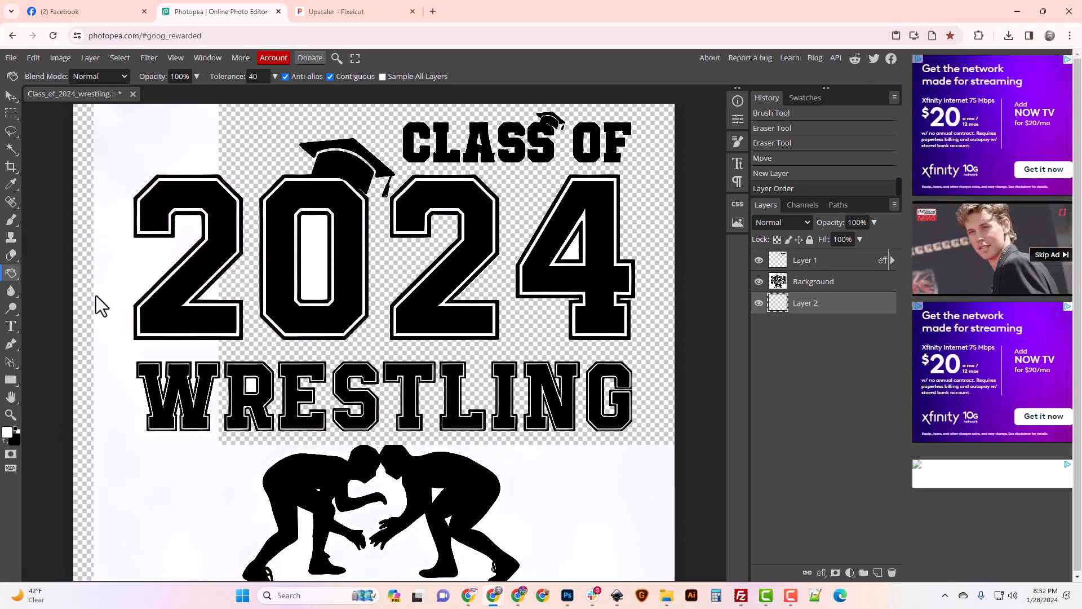
{"action": "left_click", "coordinate": [244, 154]}
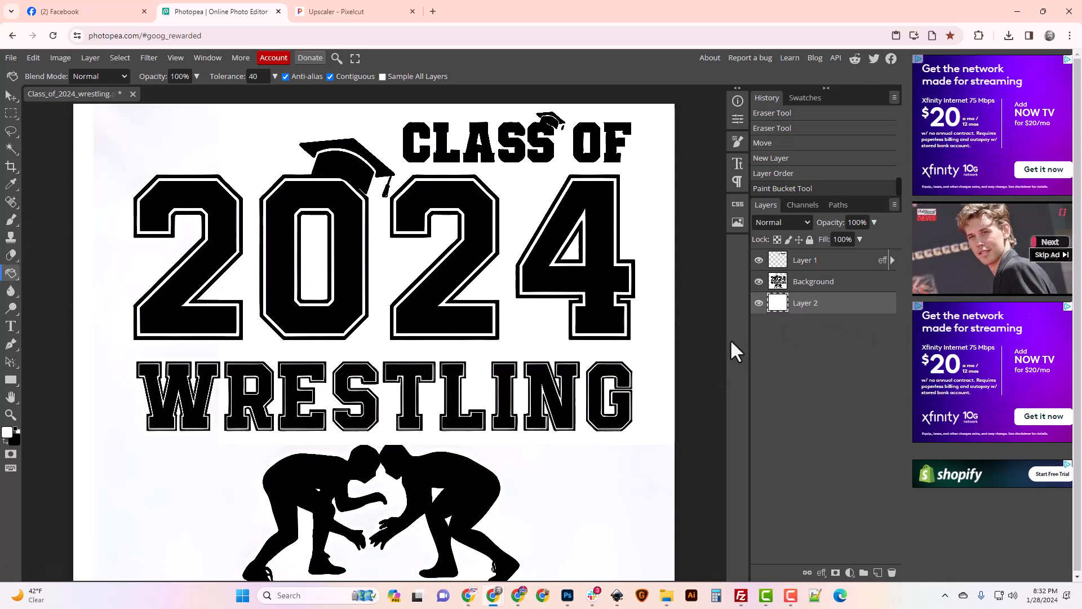
- Resize the image to a width of 1600 pixels, keeping the proportions linked
{"action": "scroll", "coordinate": [684, 458], "scroll_direction": "down", "scroll_amount": 1}
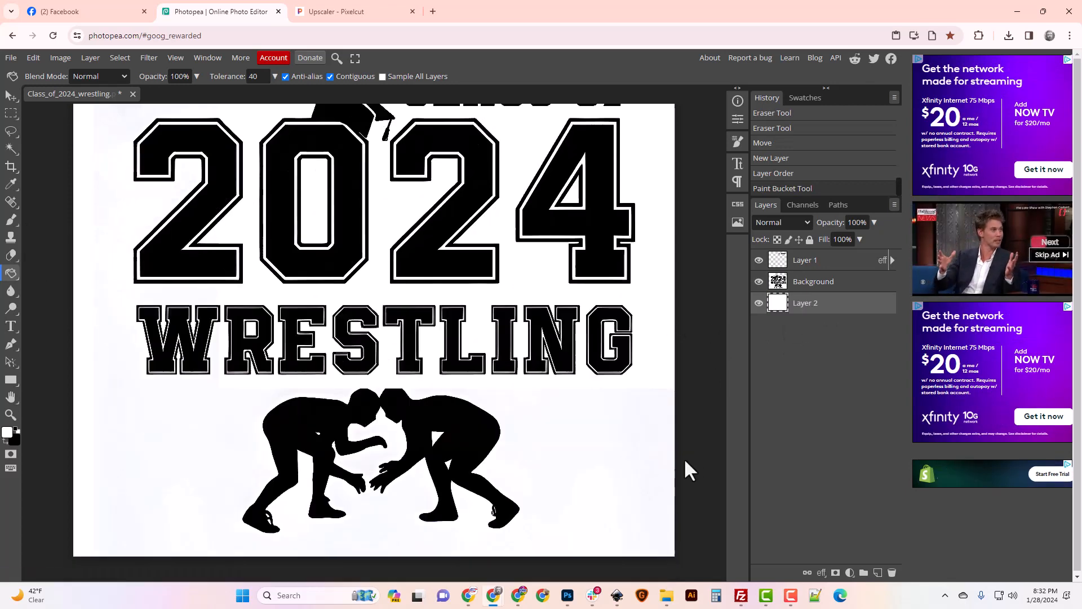
{"action": "scroll", "coordinate": [681, 458], "scroll_direction": "down", "scroll_amount": 4}
{"action": "scroll", "coordinate": [681, 456], "scroll_direction": "up", "scroll_amount": 4}
{"action": "scroll", "coordinate": [680, 455], "scroll_direction": "up", "scroll_amount": 1}
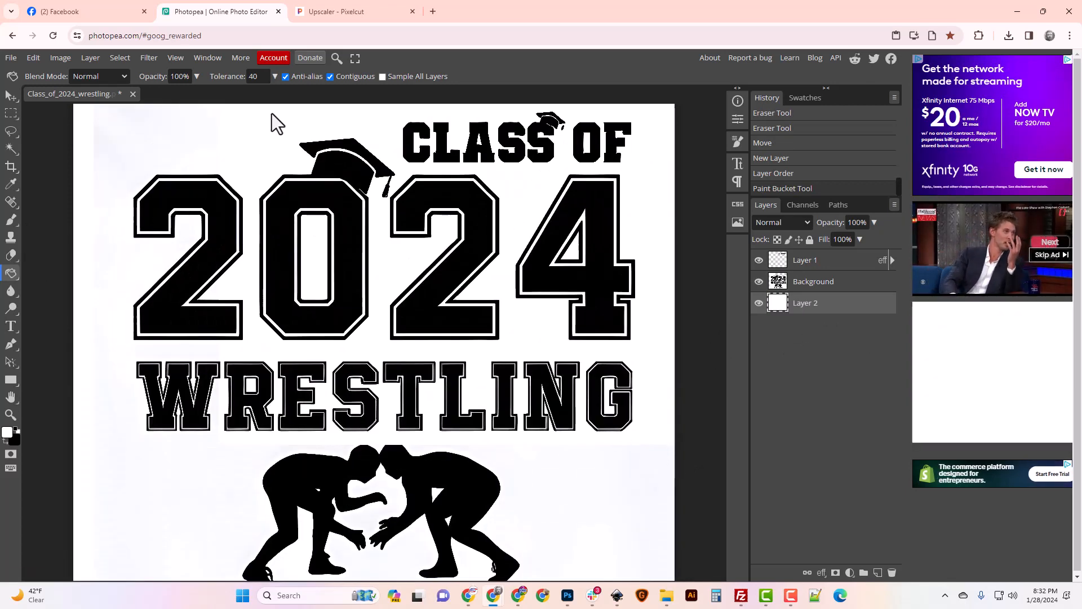
{"action": "left_click", "coordinate": [59, 58]}
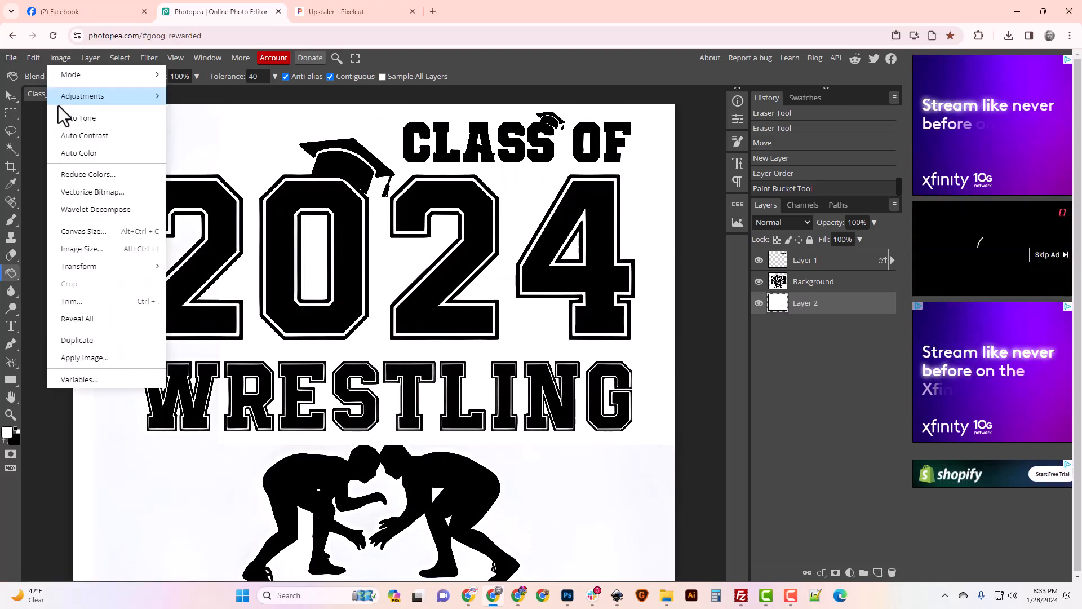
{"action": "left_click", "coordinate": [84, 249]}
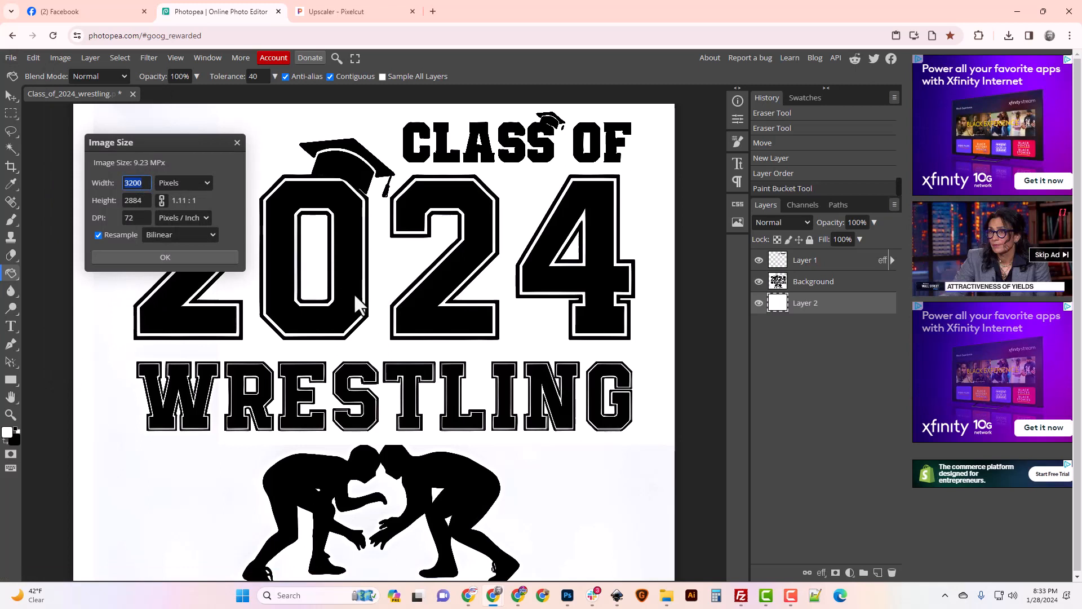
{"action": "type", "text": "1600"}
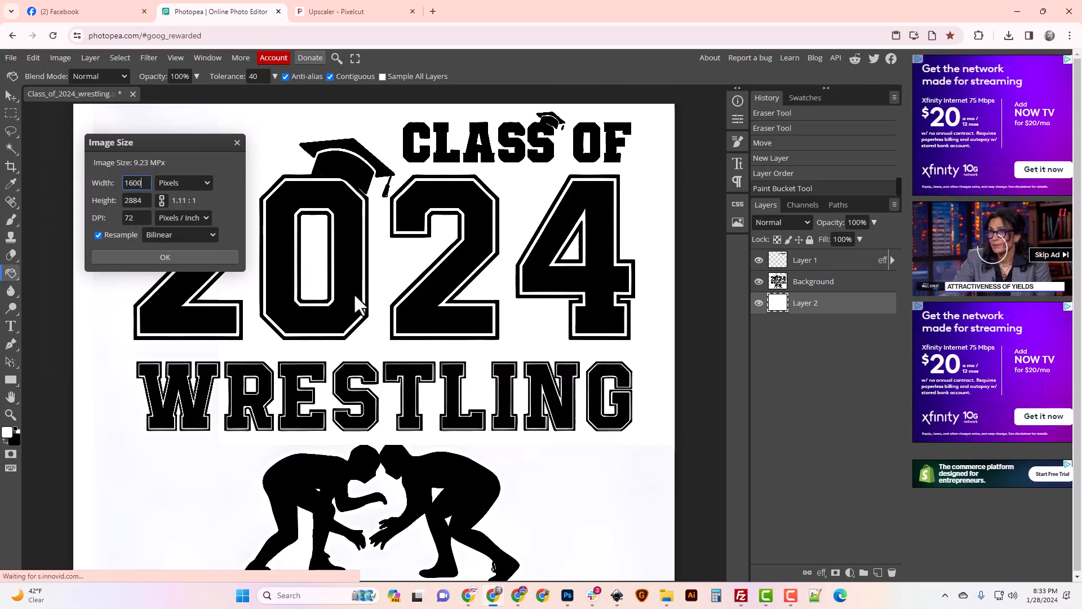
{"action": "key", "text": "Tab"}
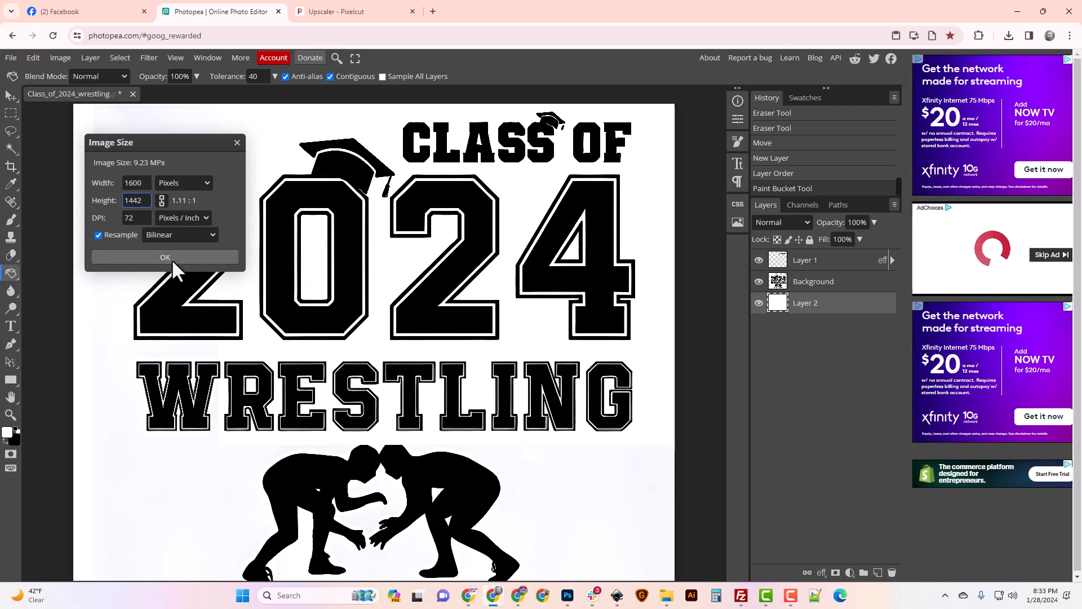
{"action": "key", "text": "Return"}
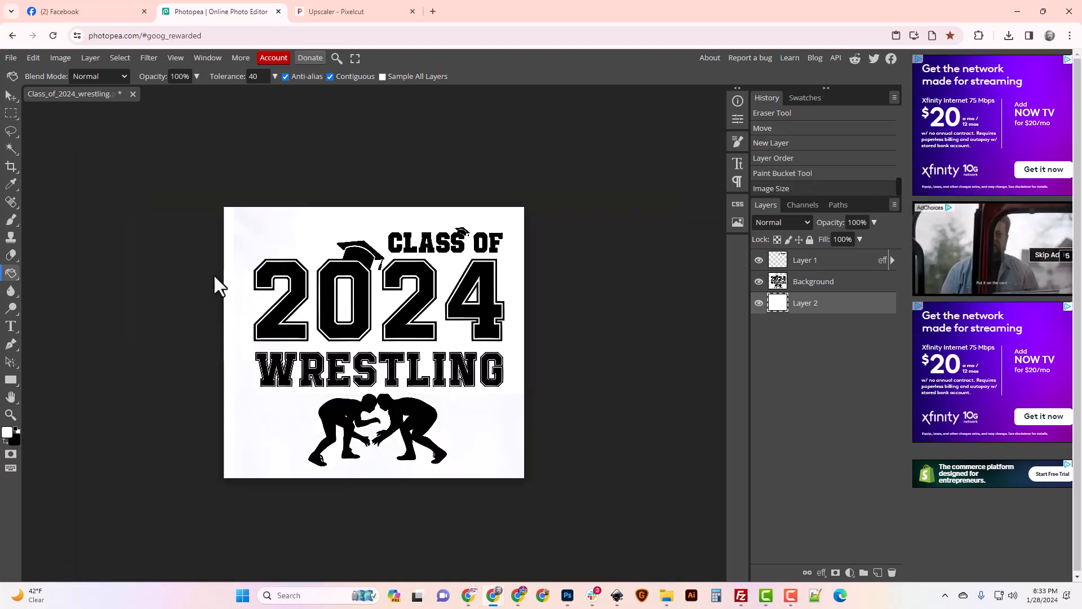
- Export the artwork as a PNG at 1600 × 1442 px and 100% quality
{"action": "left_click", "coordinate": [11, 59]}
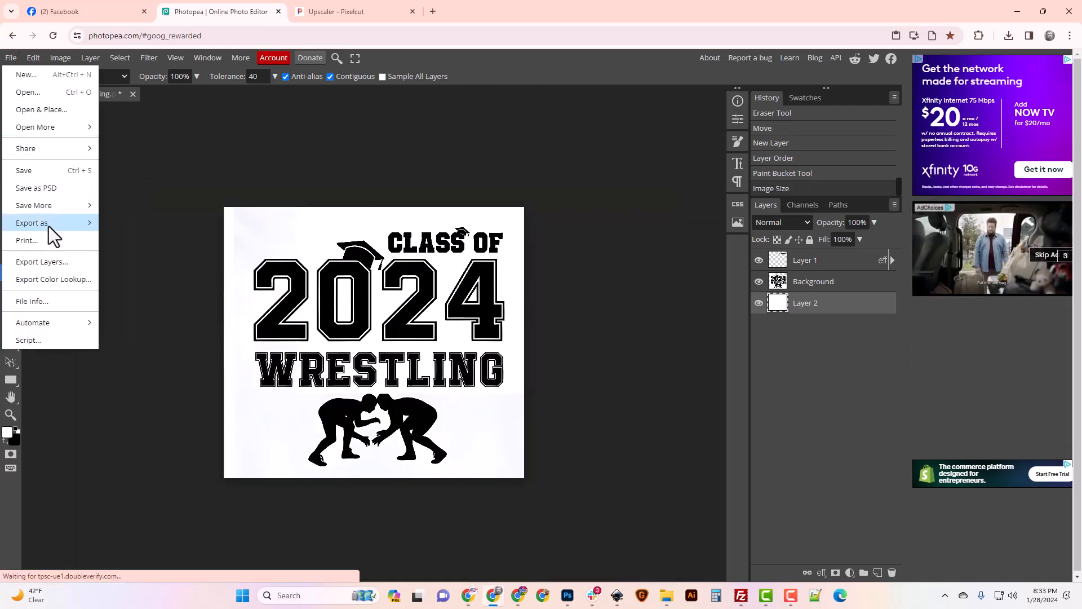
{"action": "mouse_move", "coordinate": [48, 225]}
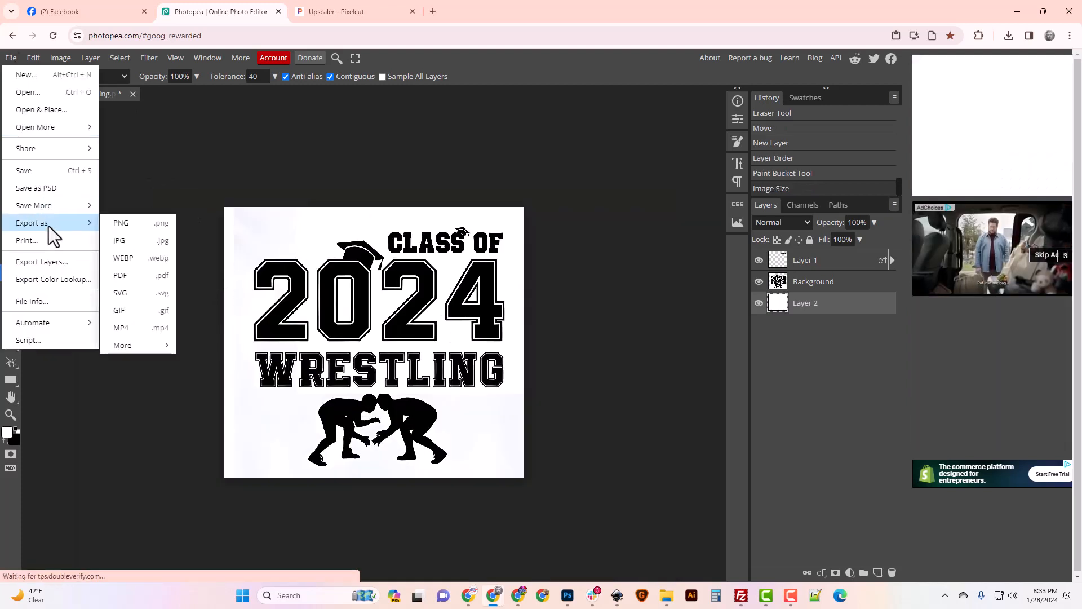
{"action": "left_click", "coordinate": [130, 222]}
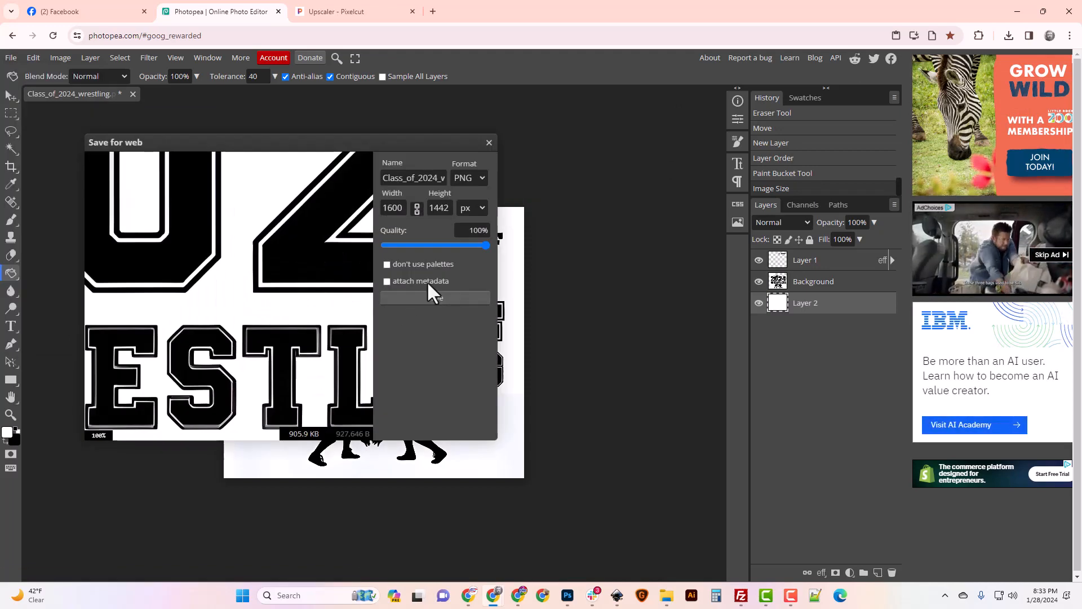
{"action": "left_click", "coordinate": [438, 297]}
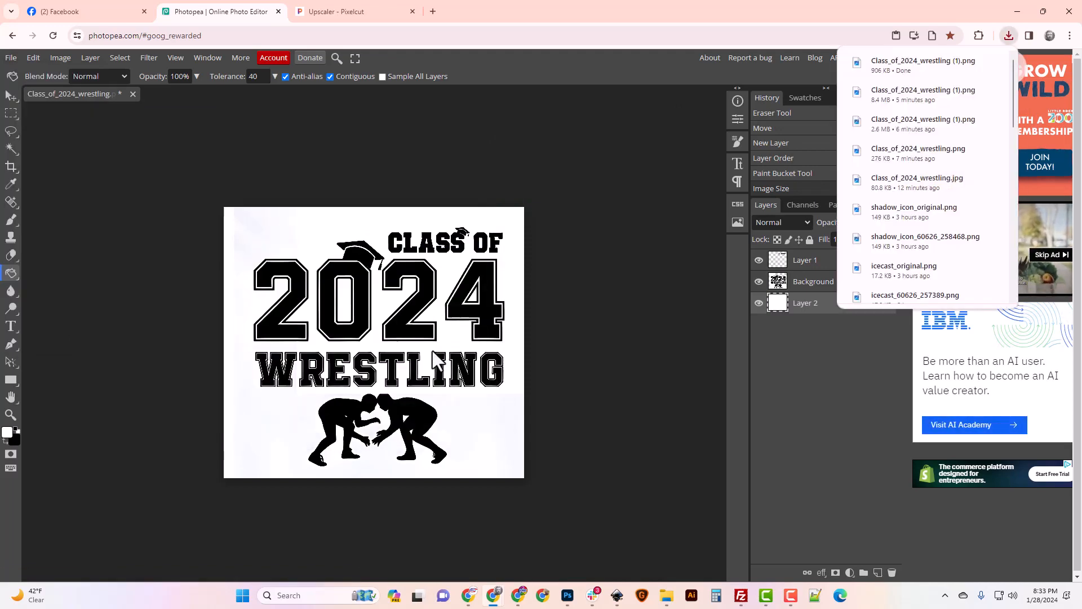
- Switch to the Downloads folder in File Explorer and view the exported Class_of_2024_wrestling (1).png
{"action": "left_click", "coordinate": [666, 595]}
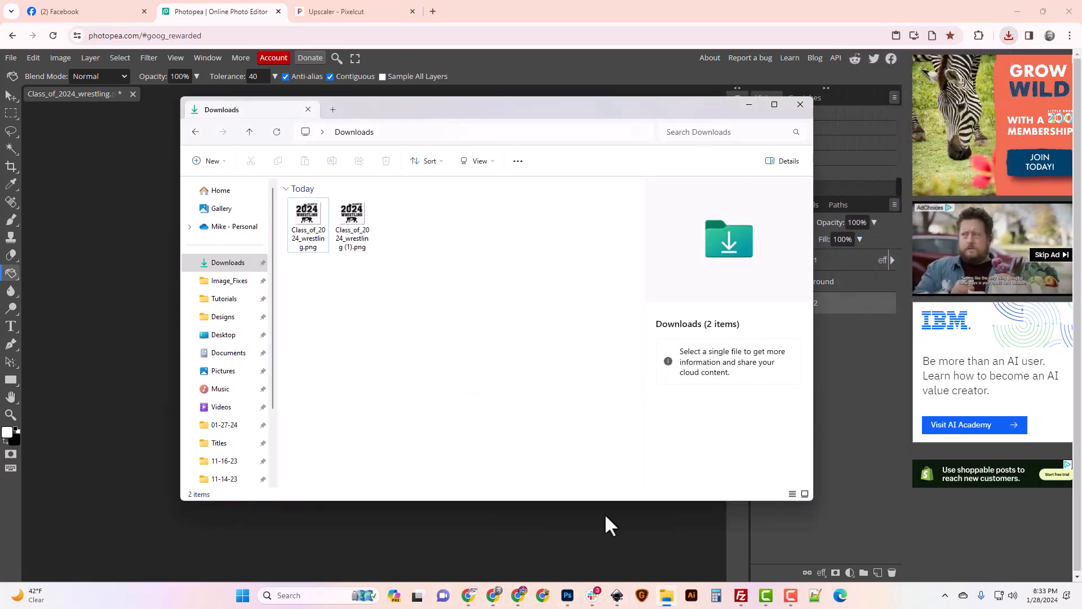
{"action": "double_click", "coordinate": [359, 232]}
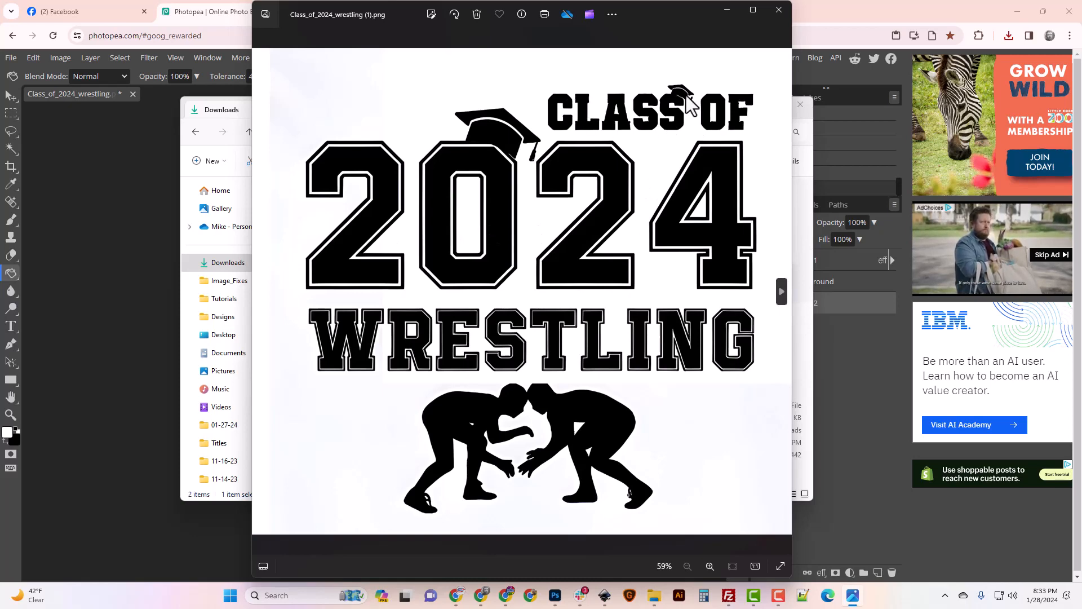
{"action": "left_click", "coordinate": [778, 8]}
- Delete the older Class_of_2024_wrestling.png and rename the new export as Class_of_2024_wrestling.png
{"action": "left_click", "coordinate": [296, 233]}
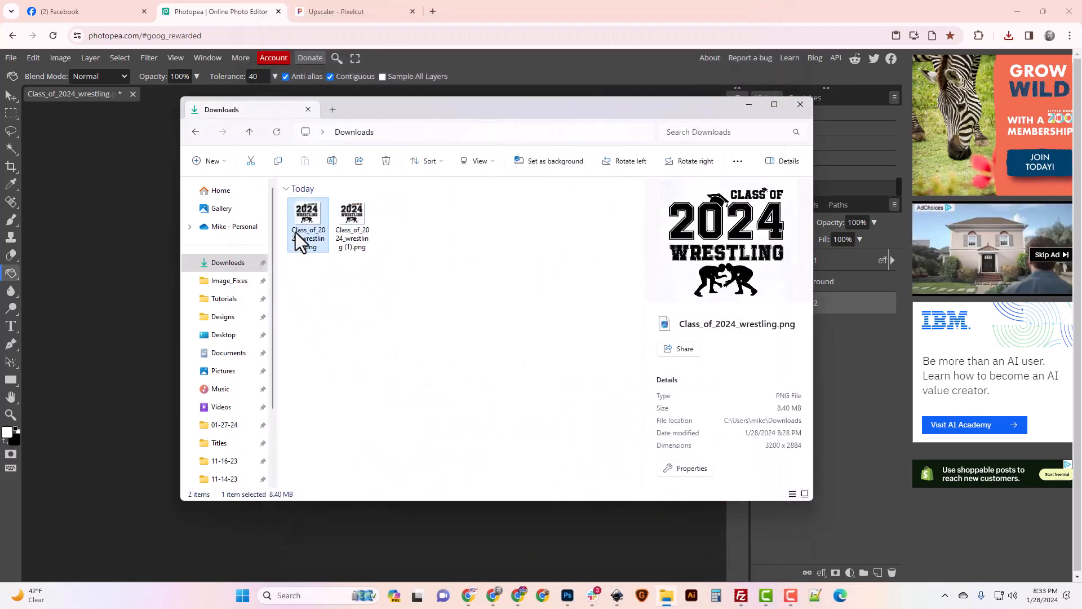
{"action": "key", "text": "Delete"}
{"action": "left_click", "coordinate": [312, 248]}
{"action": "right_click", "coordinate": [311, 248]}
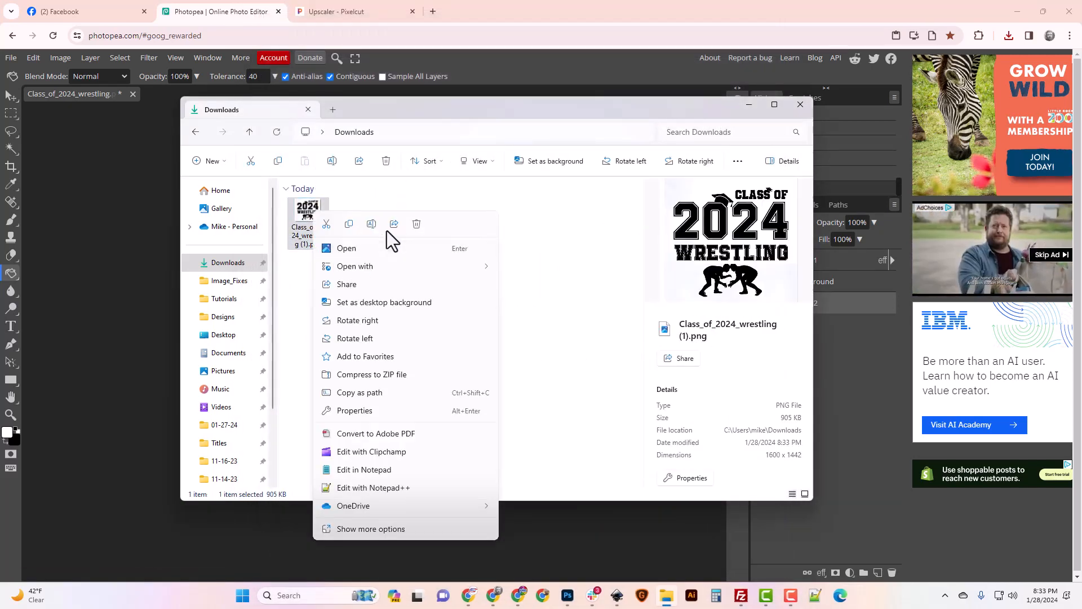
{"action": "left_click", "coordinate": [386, 224]}
{"action": "left_click", "coordinate": [305, 245]}
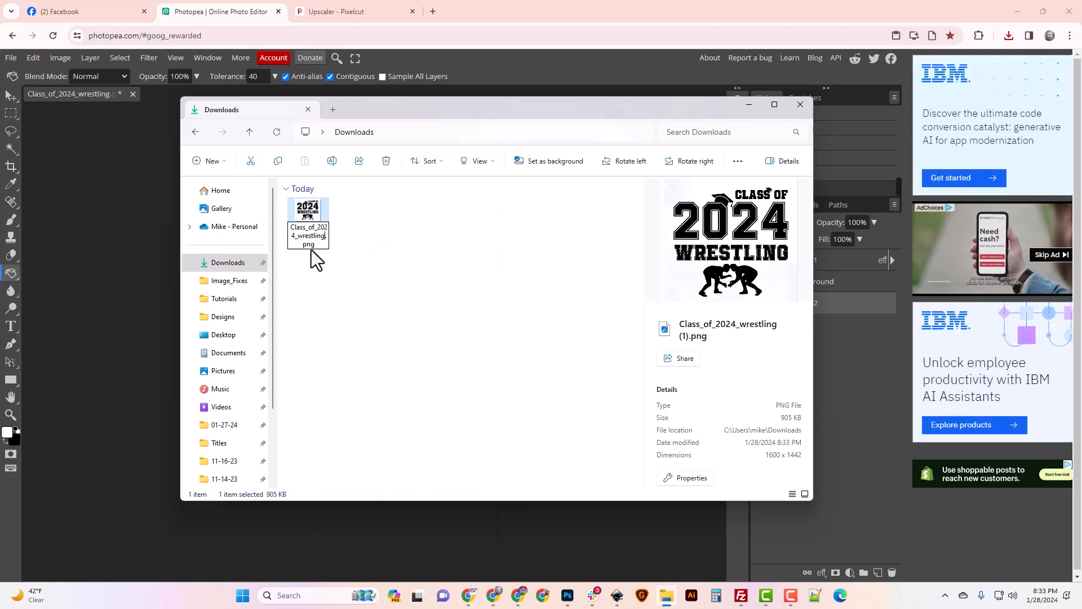
{"action": "key", "text": "BackSpace"}
{"action": "key", "text": "BackSpace"}
{"action": "key", "text": "BackSpace"}
{"action": "key", "text": "Return"}
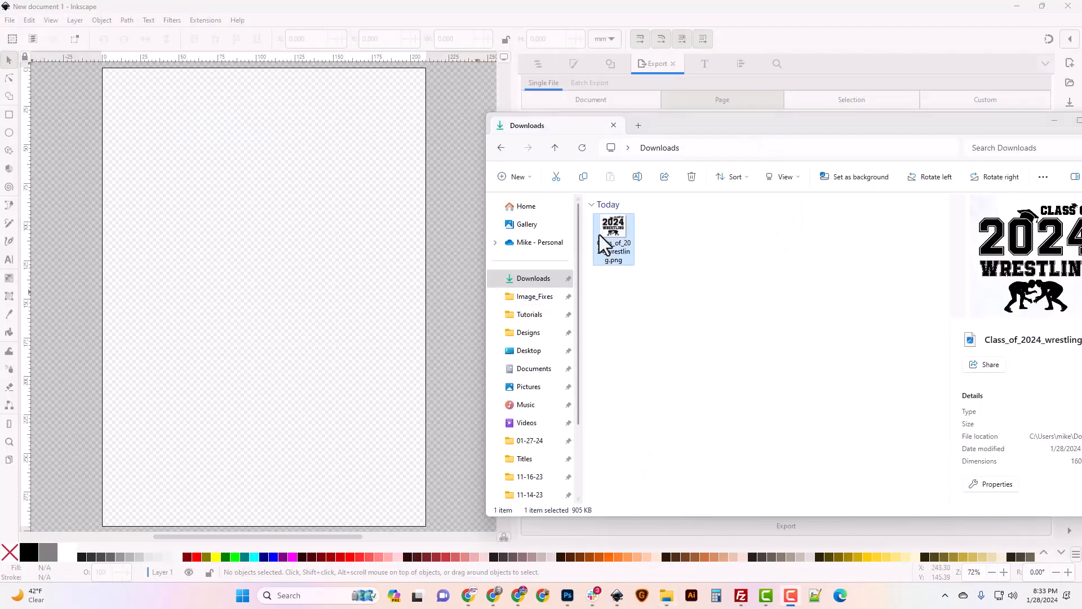
- Import Class_of_2024_wrestling.png from Downloads into a new Inkscape document as an embedded image, with DPI from file and blocky rendering
{"action": "left_click_drag", "start_coordinate": [625, 248], "coordinate": [295, 294]}
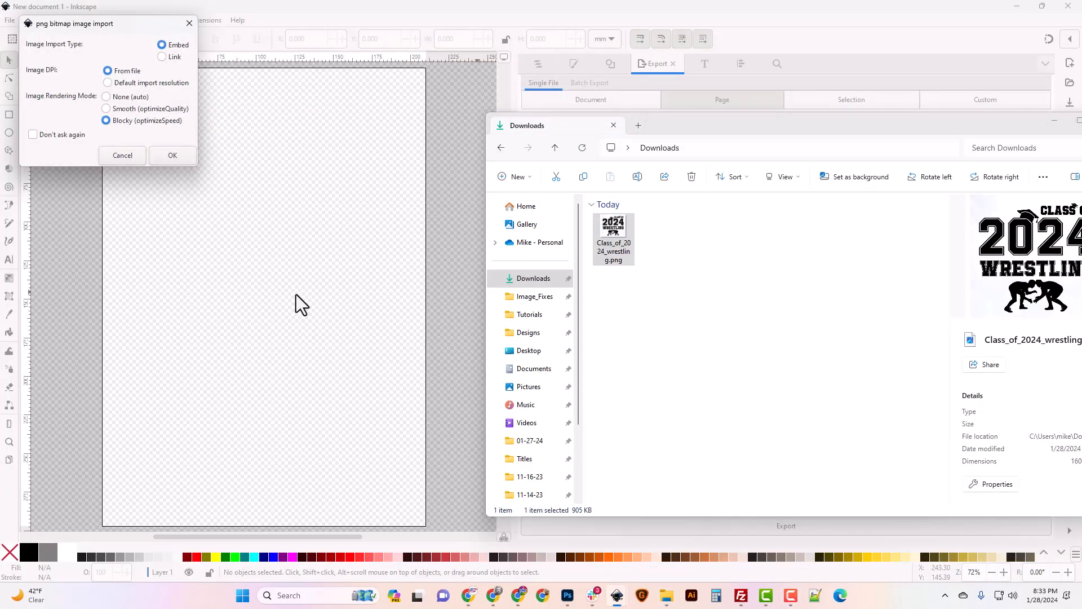
{"action": "left_click", "coordinate": [167, 155]}
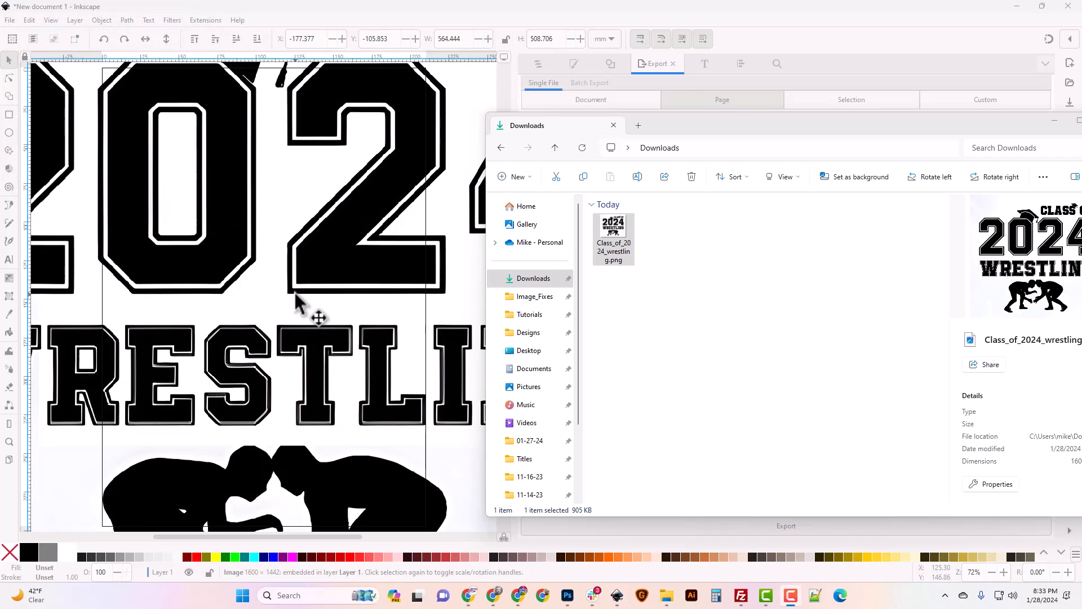
{"action": "left_click", "coordinate": [367, 265]}
- Trace the imported image as a single-scan bitmap using brightness cutoff with a threshold of 0.450
{"action": "key", "text": "minus"}
{"action": "key", "text": "minus"}
{"action": "key", "text": "minus"}
{"action": "key", "text": "minus"}
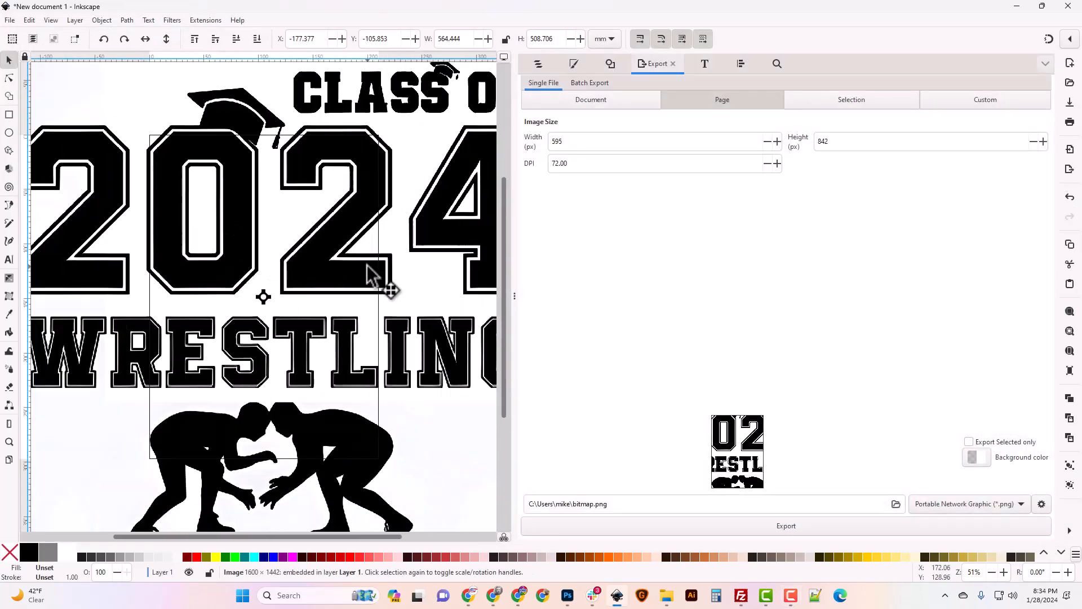
{"action": "left_click", "coordinate": [610, 64]}
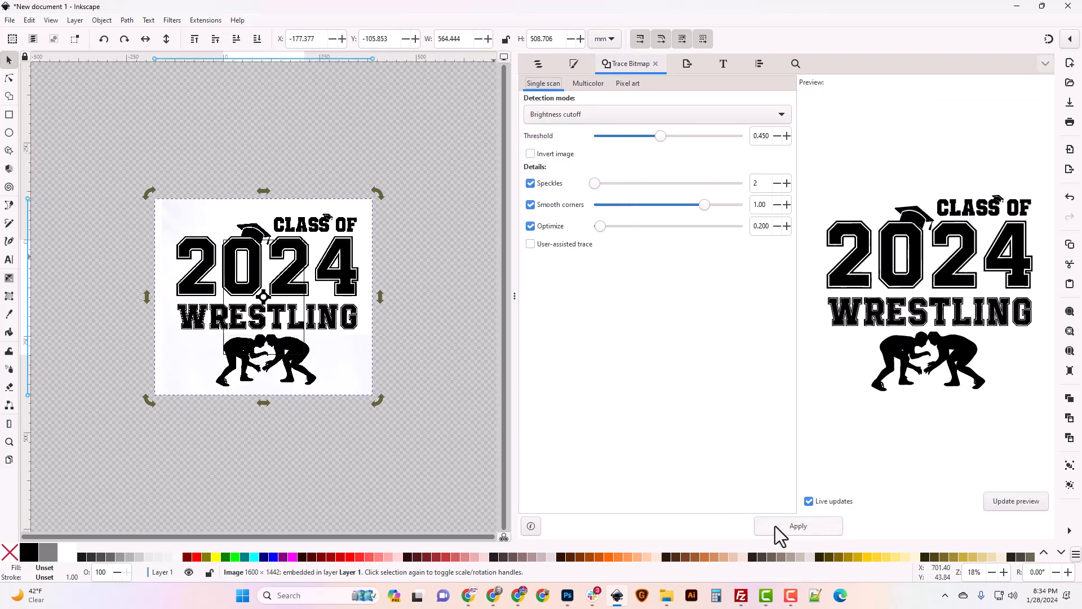
{"action": "left_click", "coordinate": [803, 525]}
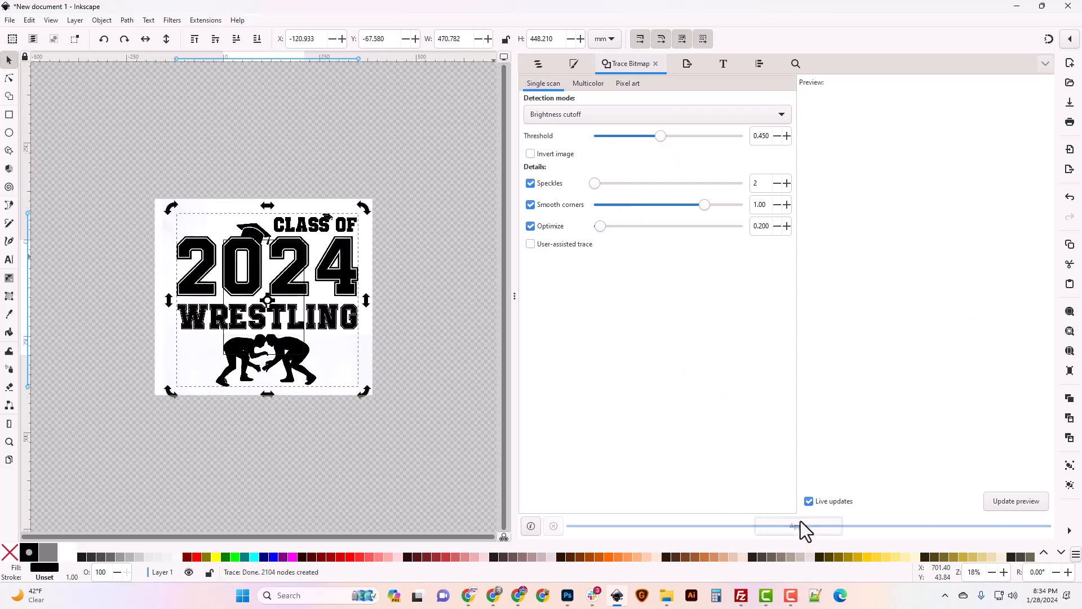
- Delete the original embedded bitmap from Layer 1, keeping only the traced path
{"action": "left_click", "coordinate": [537, 65]}
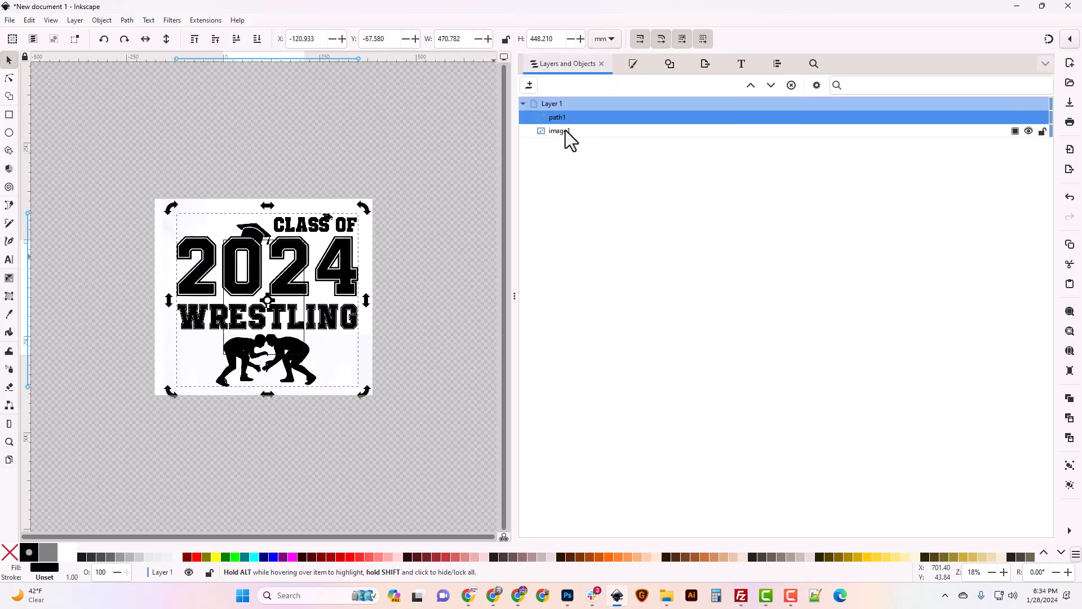
{"action": "left_click", "coordinate": [566, 130]}
{"action": "key", "text": "Delete"}
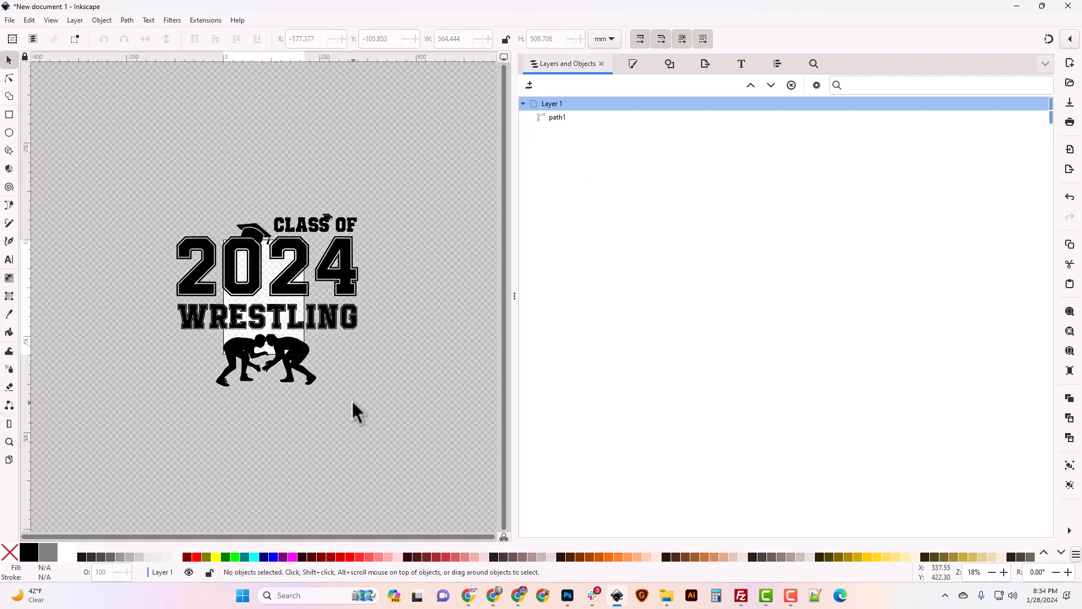
- Examine the traced wrestlers, WRESTLING lettering, 2024 numerals, CLASS OF text and graduation caps up close for clean edges
{"action": "scroll", "coordinate": [352, 403], "scroll_direction": "up", "scroll_amount": 4, "text": "ctrl"}
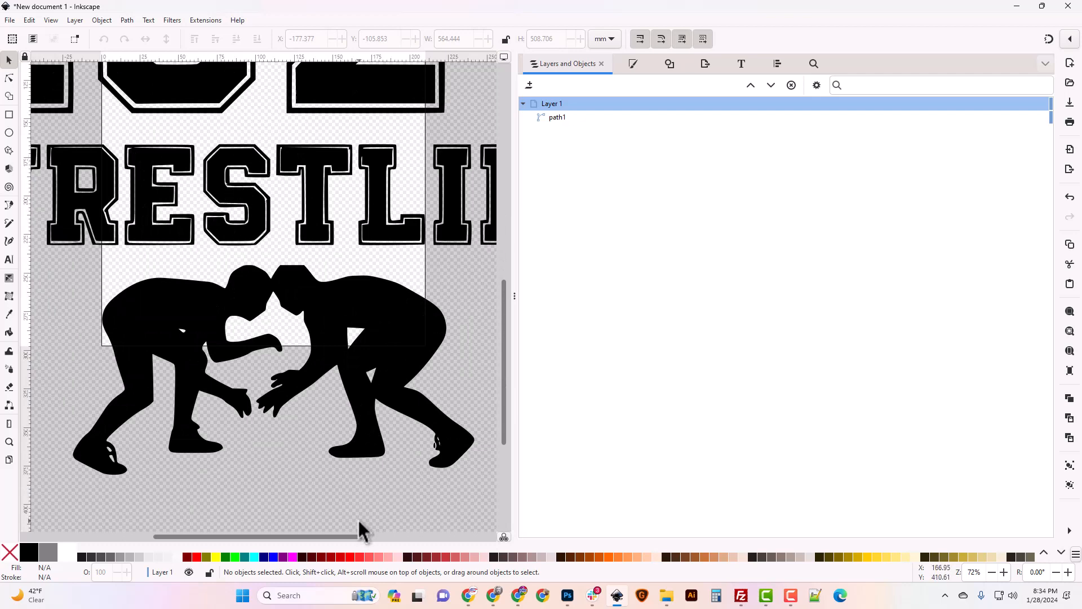
{"action": "left_click_drag", "start_coordinate": [345, 540], "coordinate": [430, 536]}
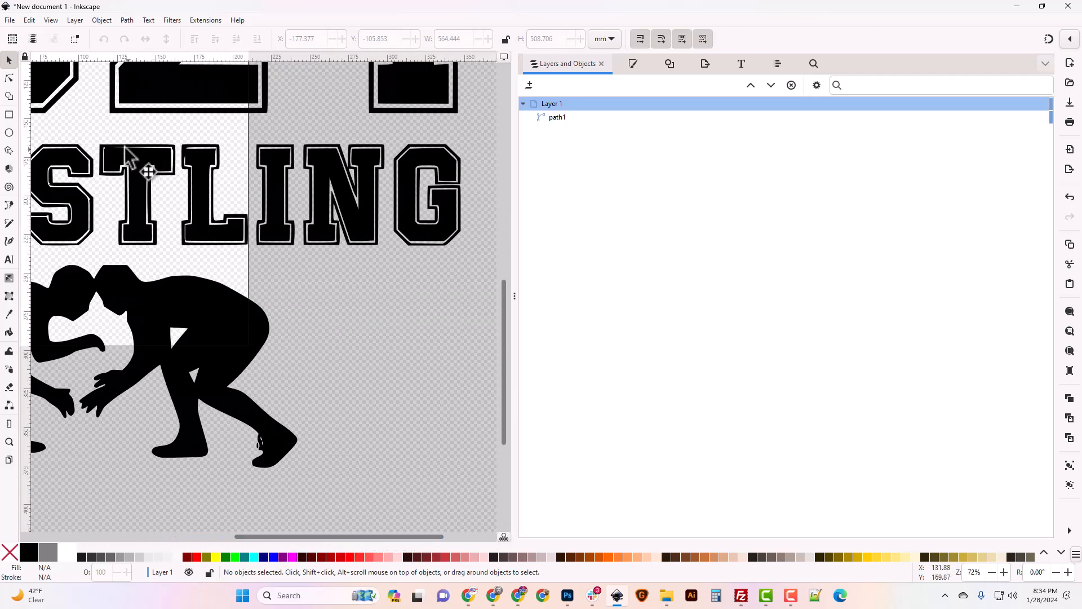
{"action": "scroll", "coordinate": [231, 318], "scroll_direction": "up", "scroll_amount": 5}
{"action": "scroll", "coordinate": [231, 316], "scroll_direction": "up", "scroll_amount": 2}
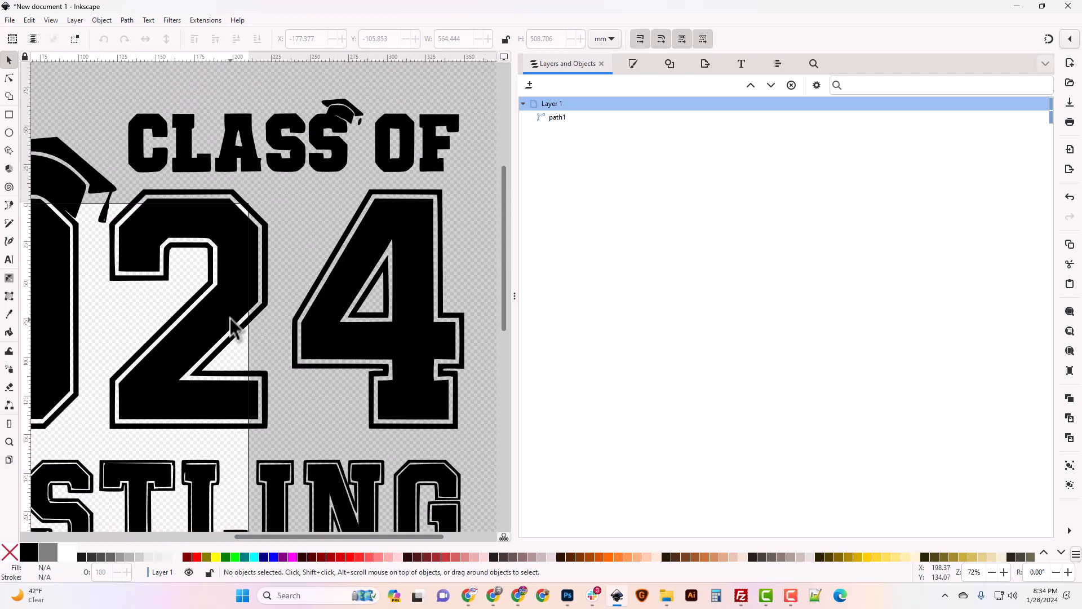
{"action": "scroll", "coordinate": [252, 318], "scroll_direction": "down", "scroll_amount": 5}
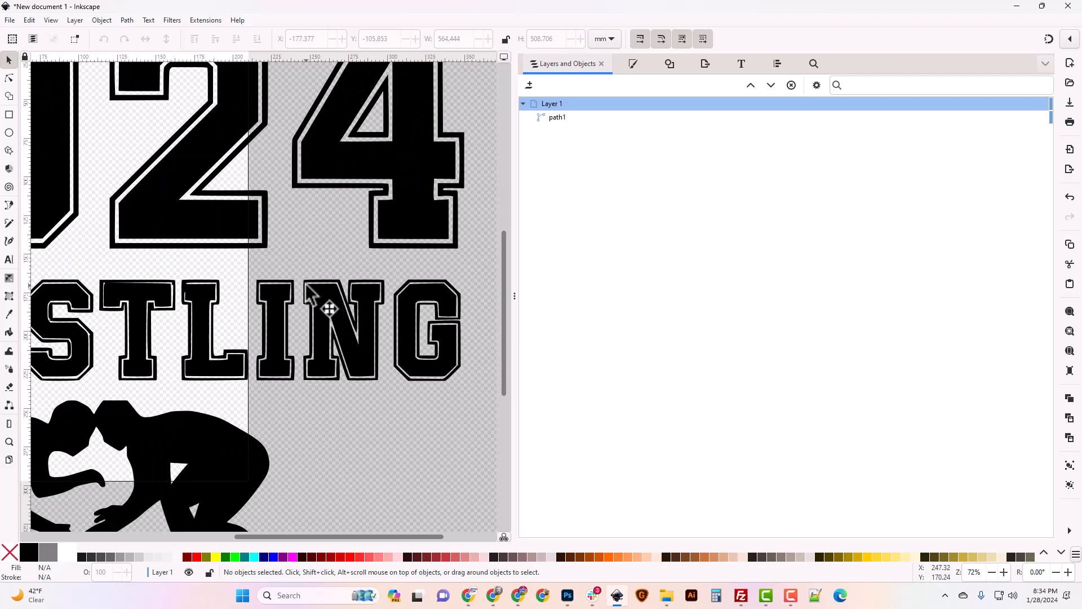
{"action": "left_click_drag", "start_coordinate": [404, 537], "coordinate": [366, 522]}
{"action": "scroll", "coordinate": [423, 399], "scroll_direction": "up", "scroll_amount": 13}
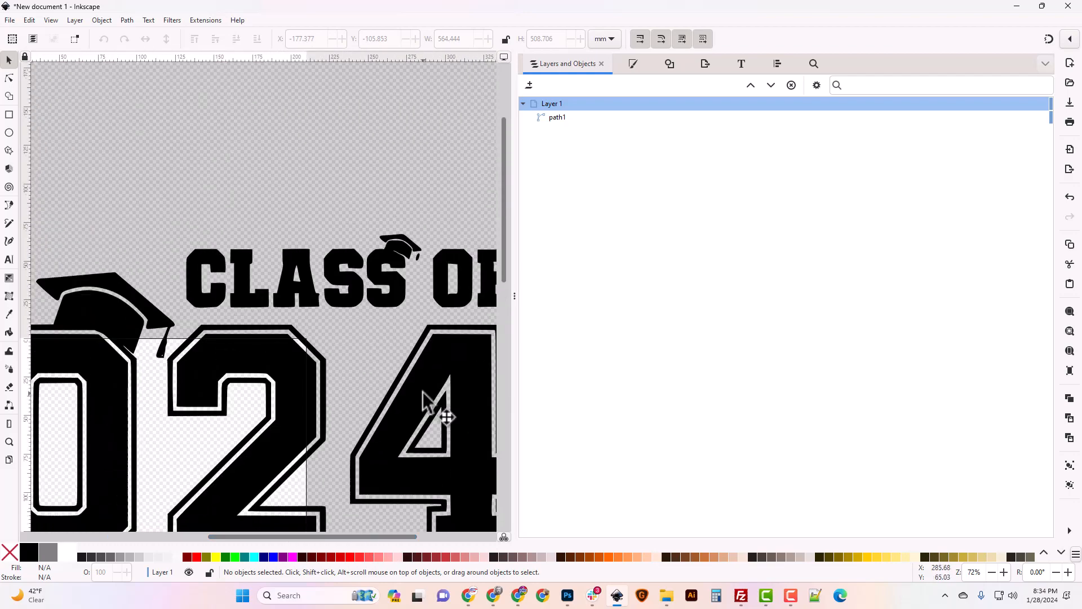
{"action": "scroll", "coordinate": [395, 361], "scroll_direction": "down", "scroll_amount": 4}
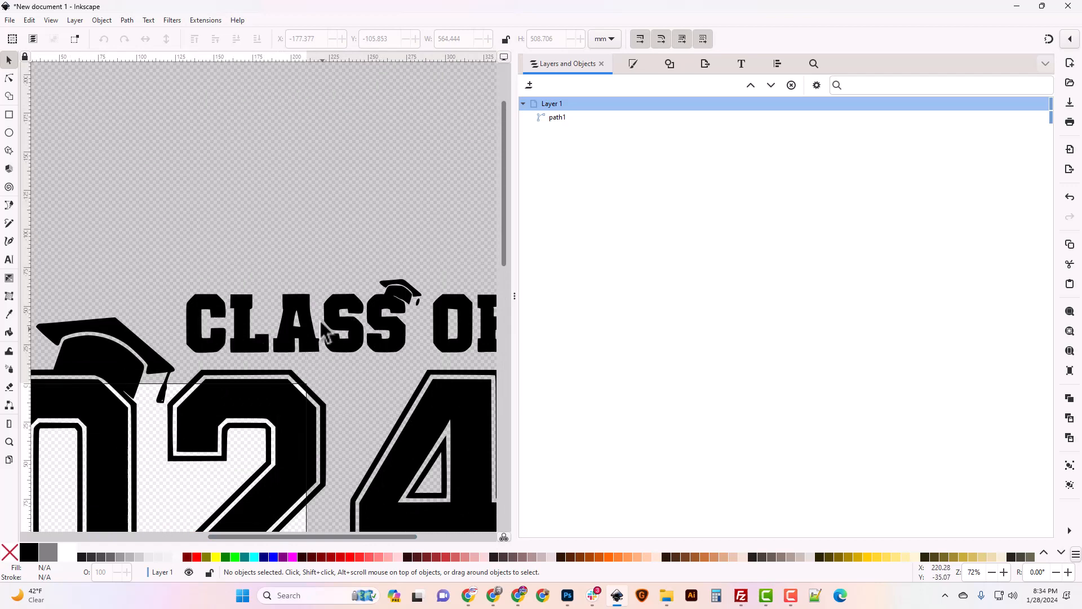
{"action": "scroll", "coordinate": [341, 468], "scroll_direction": "down", "scroll_amount": 8}
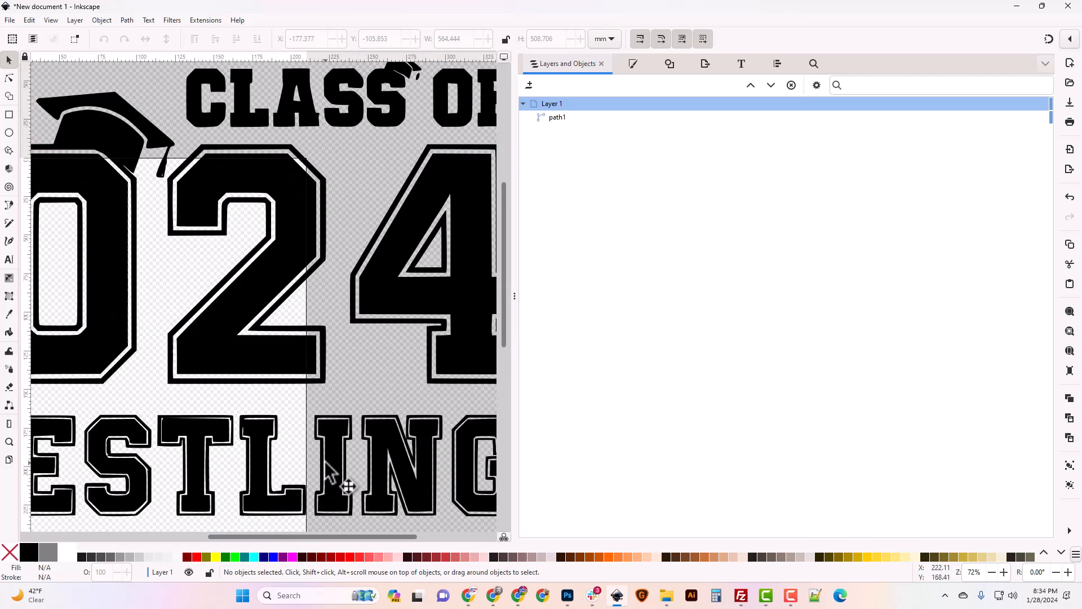
{"action": "left_click_drag", "start_coordinate": [334, 536], "coordinate": [272, 531]}
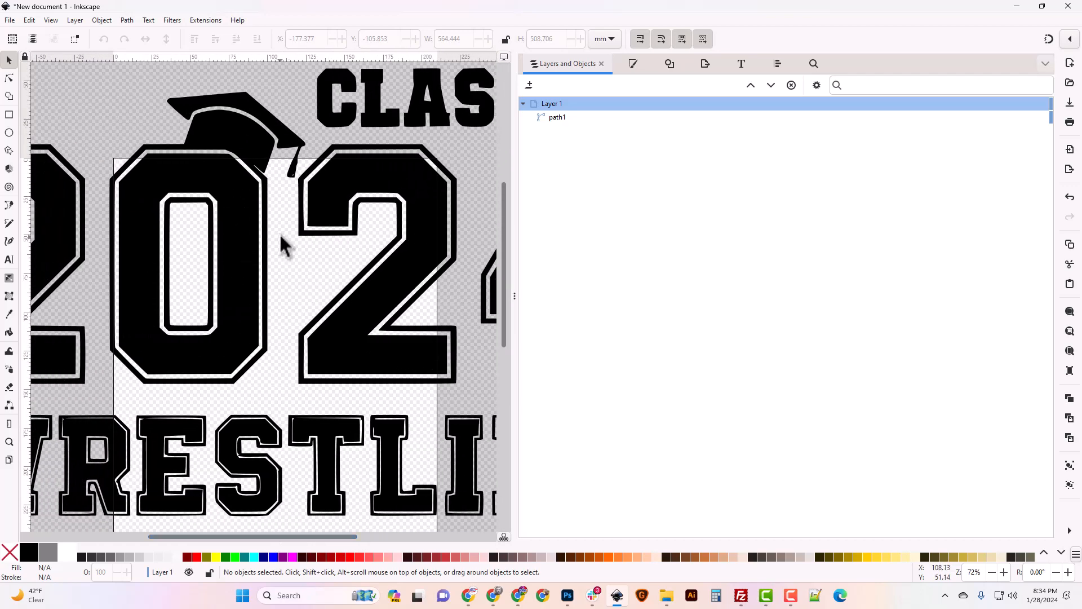
{"action": "scroll", "coordinate": [304, 281], "scroll_direction": "down", "scroll_amount": 4}
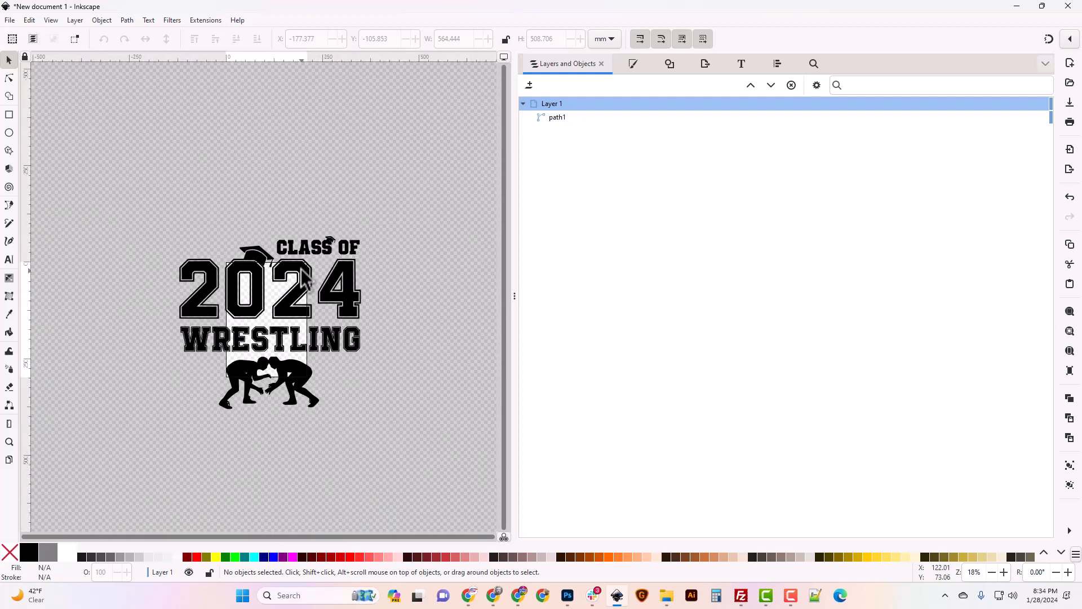